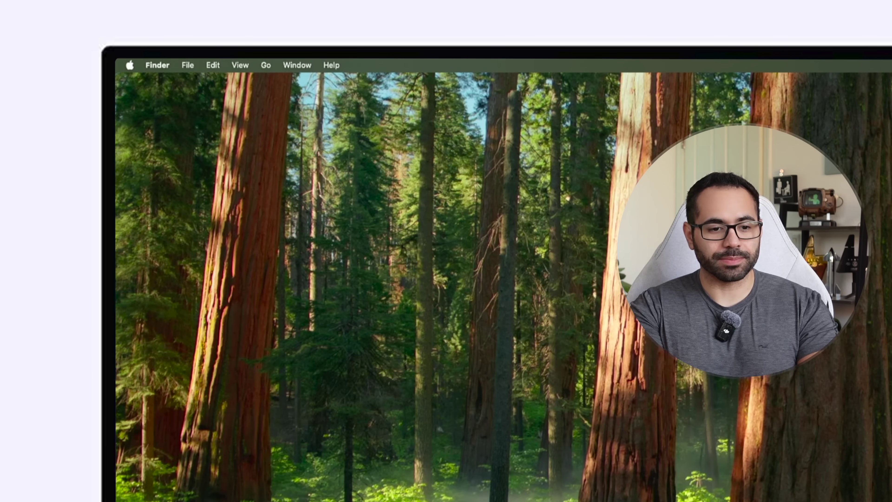
# Step: Open System Settings from the Apple menu and search for 'logi'
pyautogui.click(125, 64)
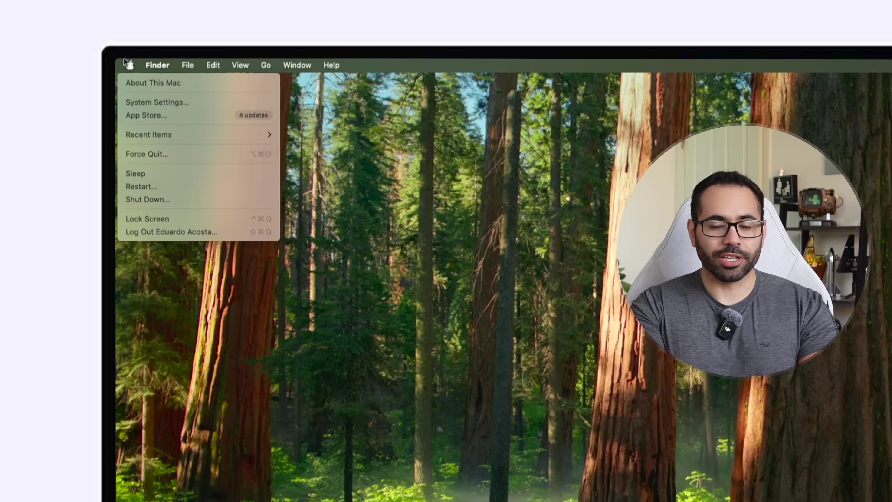
pyautogui.click(151, 106)
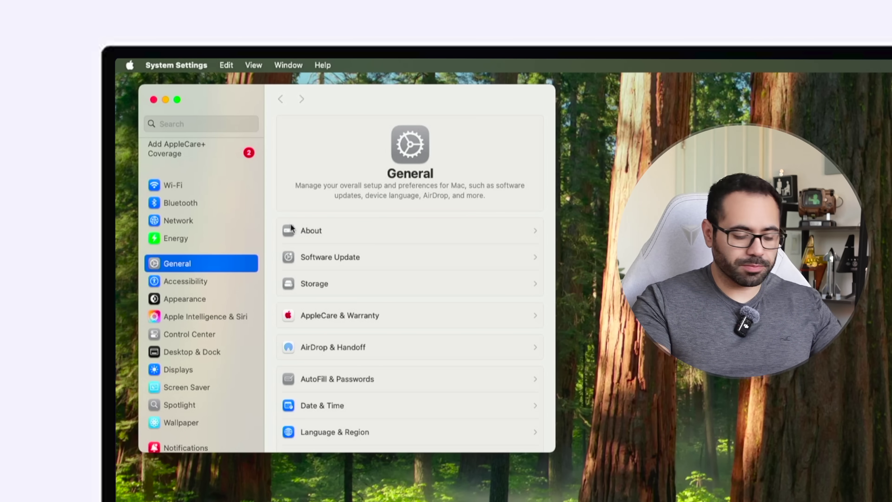
pyautogui.click(230, 127)
pyautogui.write('login')
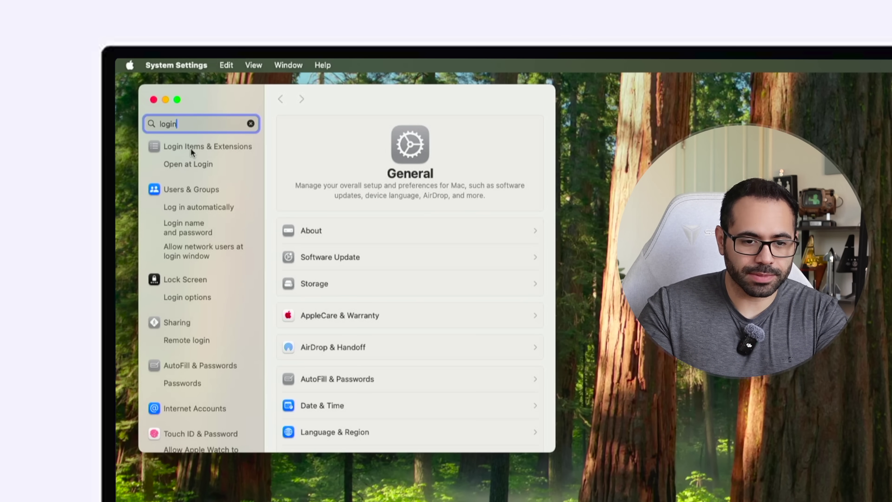
# Step: In Login Items & Extensions, switch off Epic Games Launcher's background permission
pyautogui.click(213, 151)
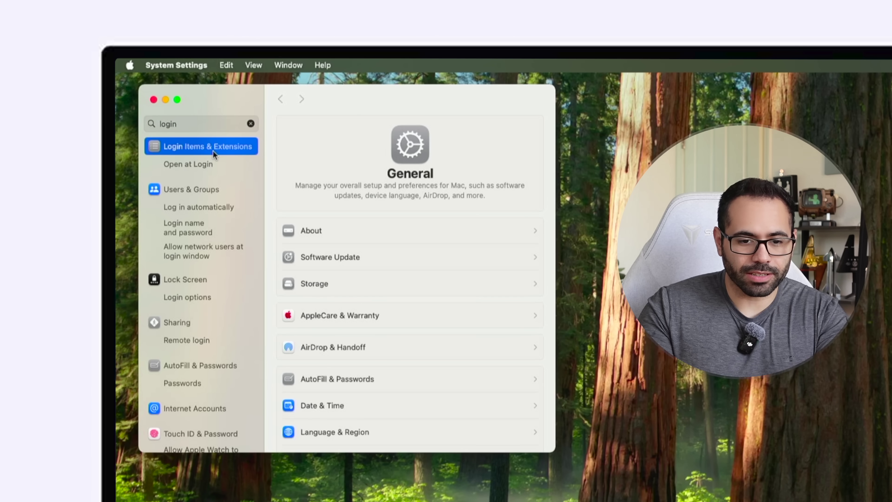
pyautogui.scroll(-5, 351, 270)
pyautogui.scroll(5, 351, 270)
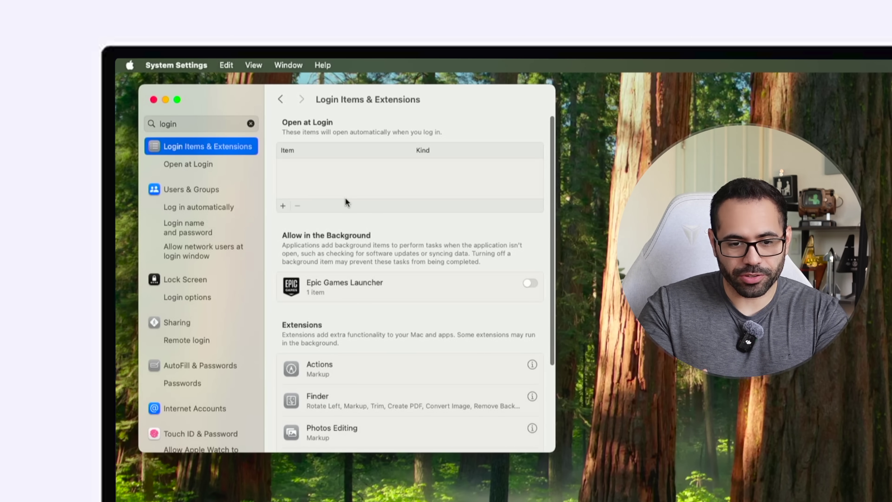
pyautogui.click(528, 284)
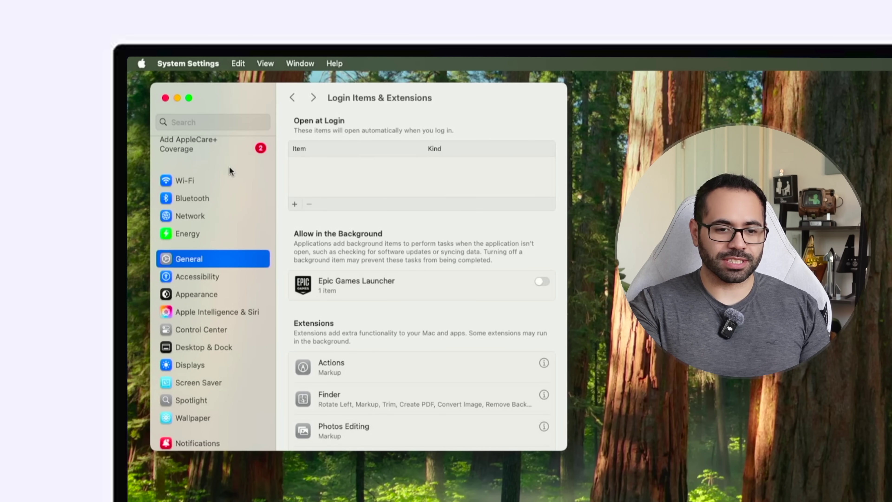
# Step: Show the Energy pane: Wake for network access on, Low Power Mode off
pyautogui.click(188, 232)
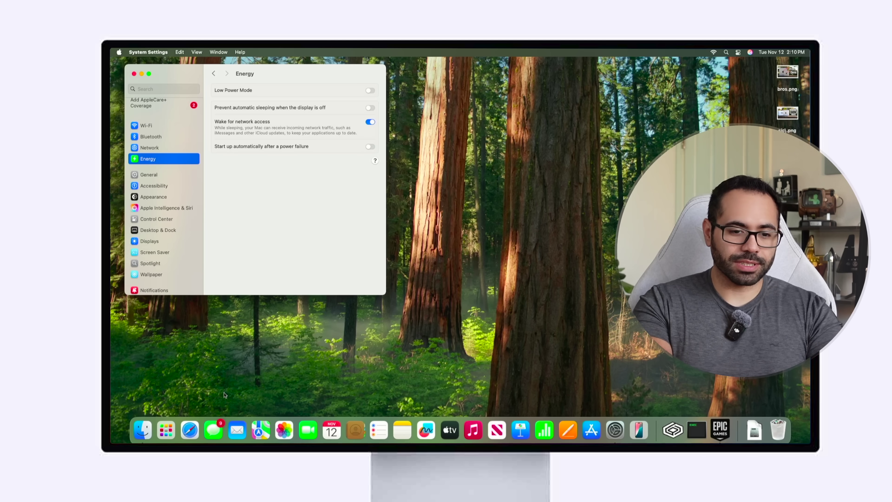
# Step: Turn on 'Automatically hide and show the Dock' in Desktop & Dock
pyautogui.scroll(-1, 165, 232)
pyautogui.click(169, 232)
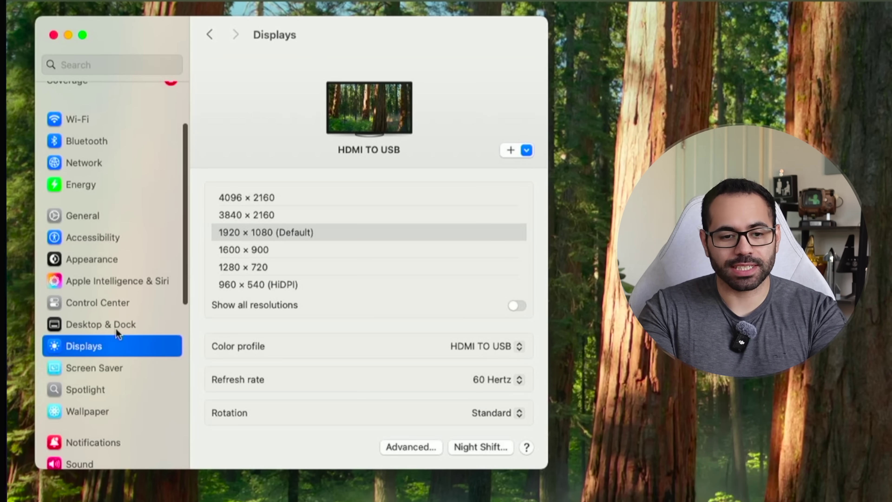
pyautogui.click(167, 225)
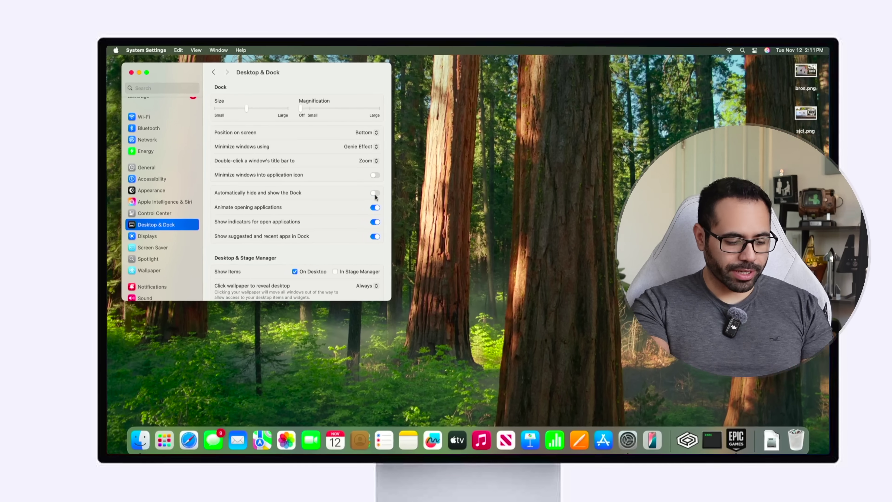
pyautogui.click(375, 194)
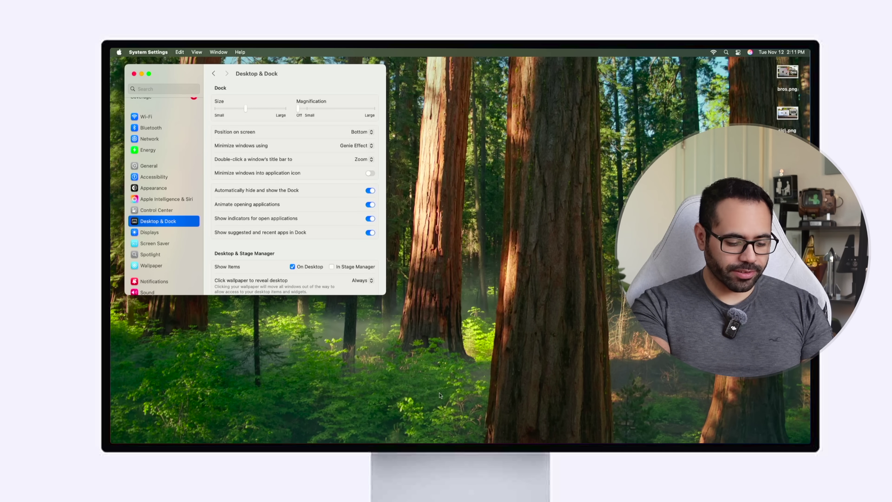
pyautogui.moveTo(450, 436)
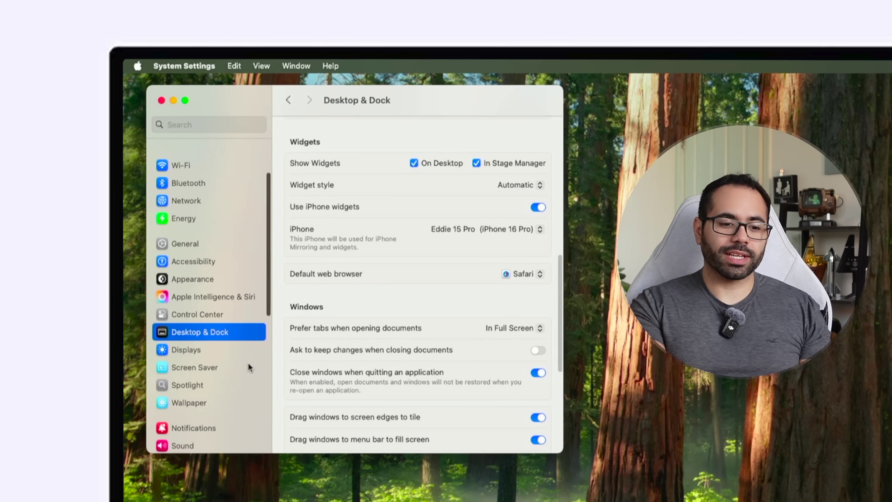
pyautogui.scroll(-5, 189, 238)
pyautogui.scroll(1, 248, 363)
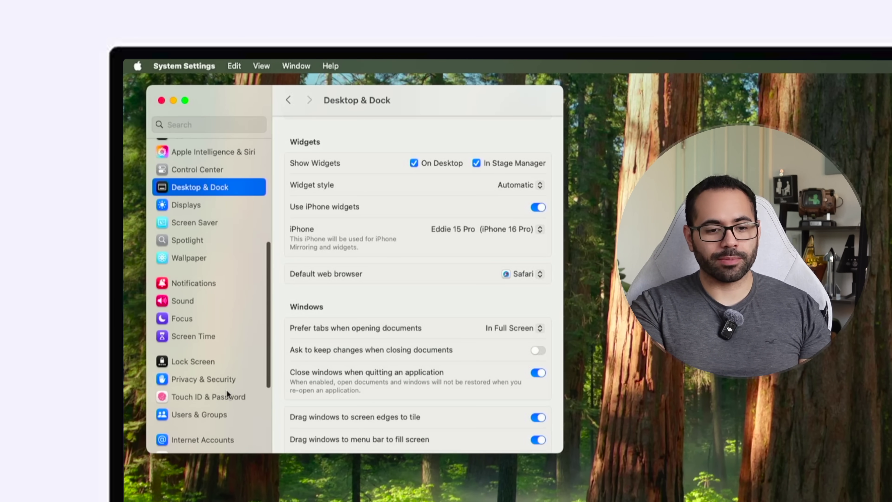
# Step: Begin adding a new fingerprint under Touch ID & Password
pyautogui.click(218, 398)
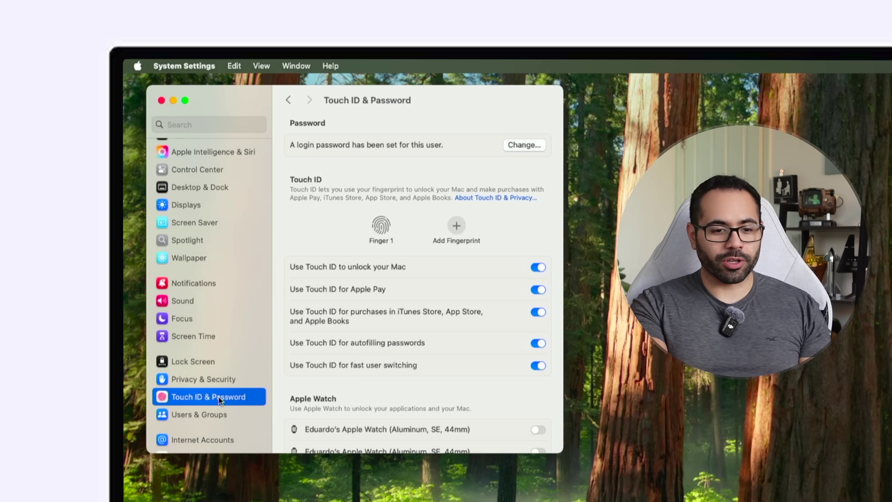
pyautogui.click(453, 231)
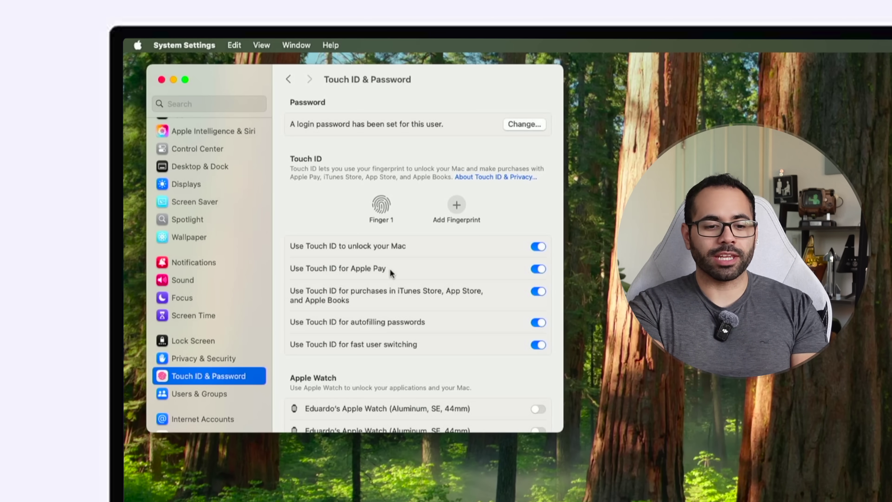
pyautogui.scroll(-5, 390, 270)
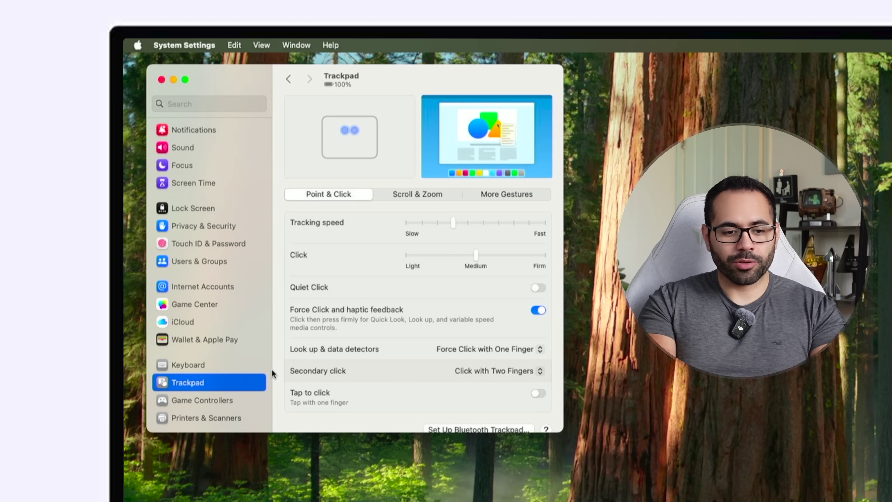
# Step: Turn on Tap to click, set tracking speed toward Fast and click pressure to Medium
pyautogui.scroll(-2, 379, 359)
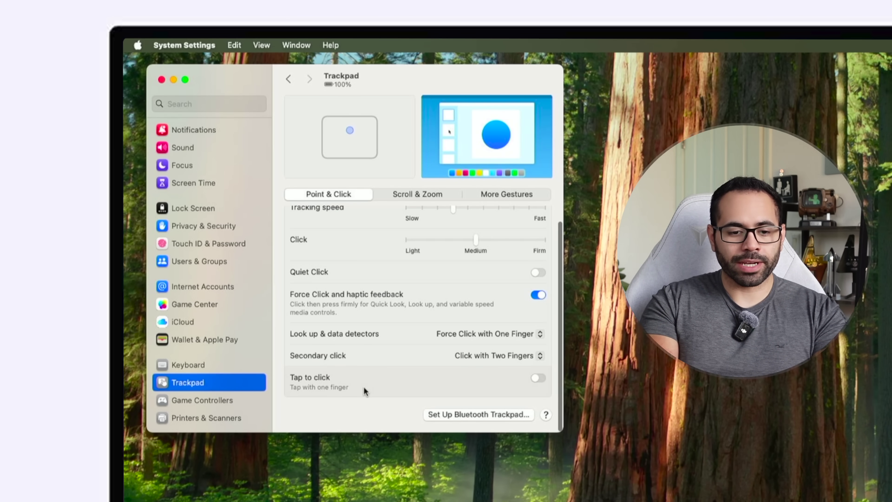
pyautogui.click(539, 378)
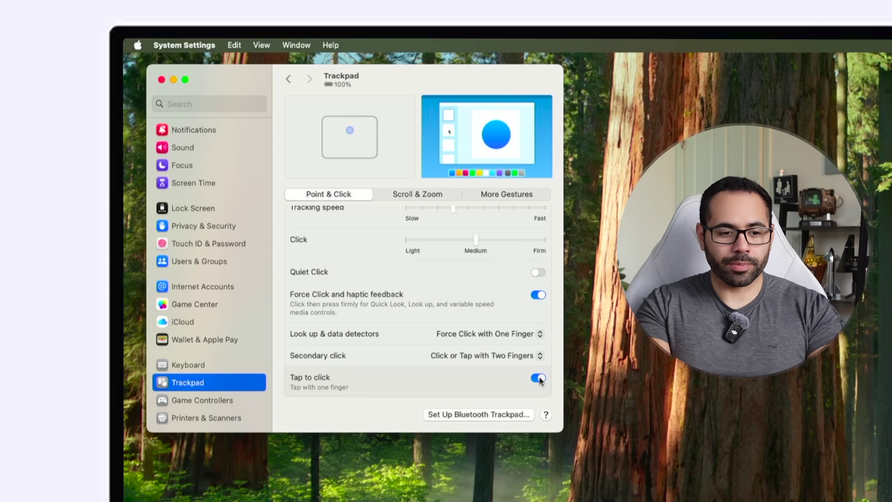
pyautogui.scroll(2, 500, 289)
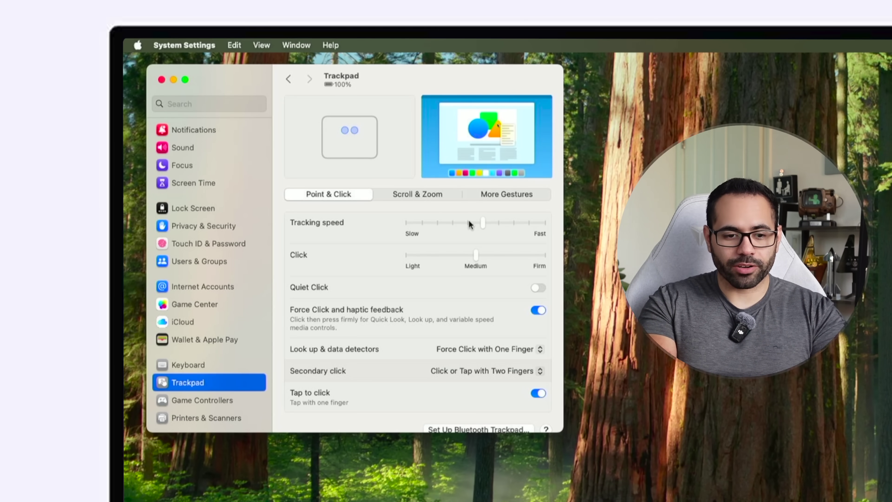
pyautogui.moveTo(477, 230); pyautogui.dragTo(517, 225)
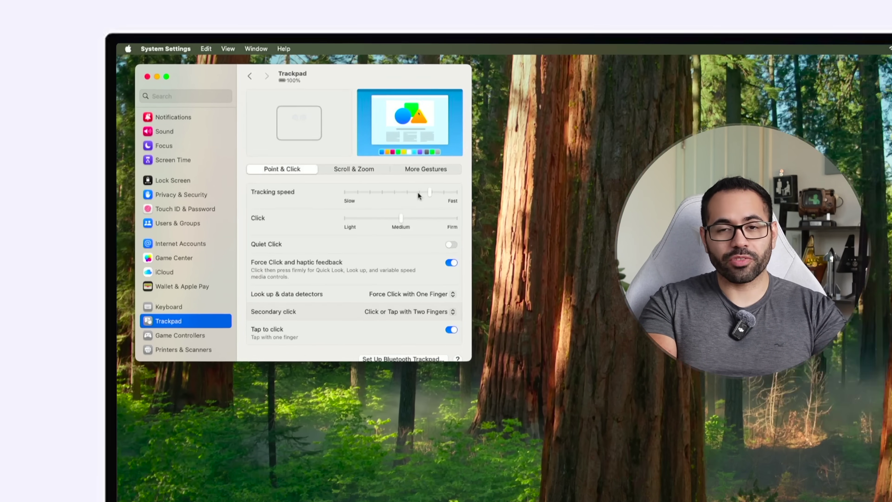
pyautogui.click(345, 165)
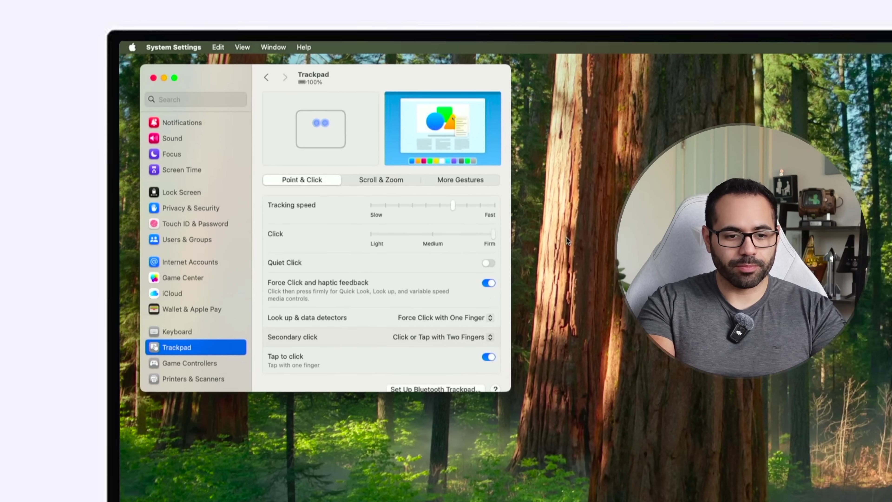
pyautogui.click(476, 254)
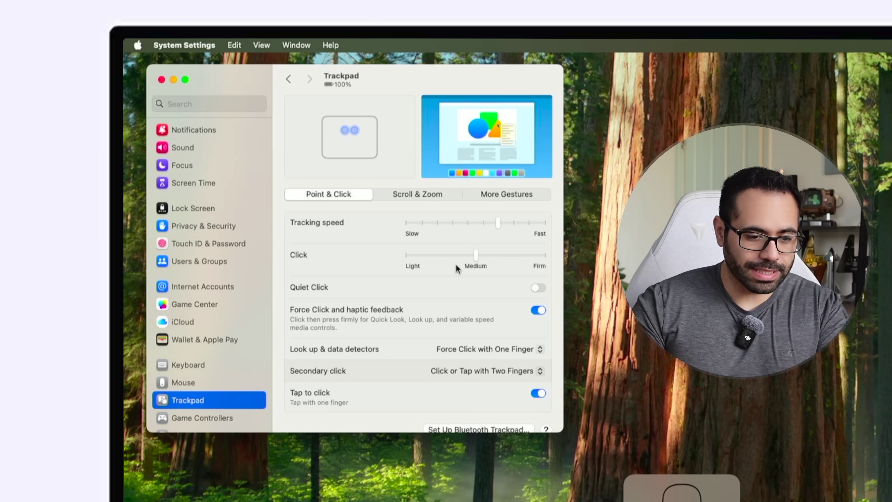
# Step: Set mouse tracking speed near Fast and secondary click to Click Right Side
pyautogui.click(215, 378)
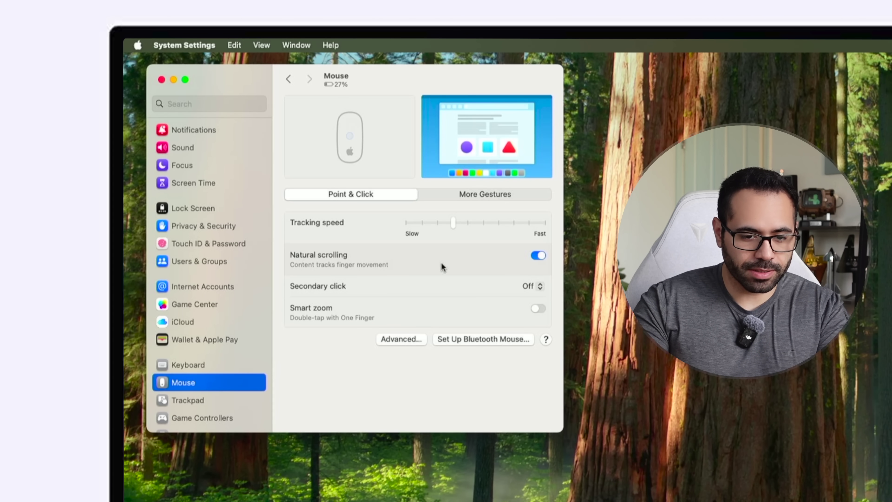
pyautogui.click(513, 225)
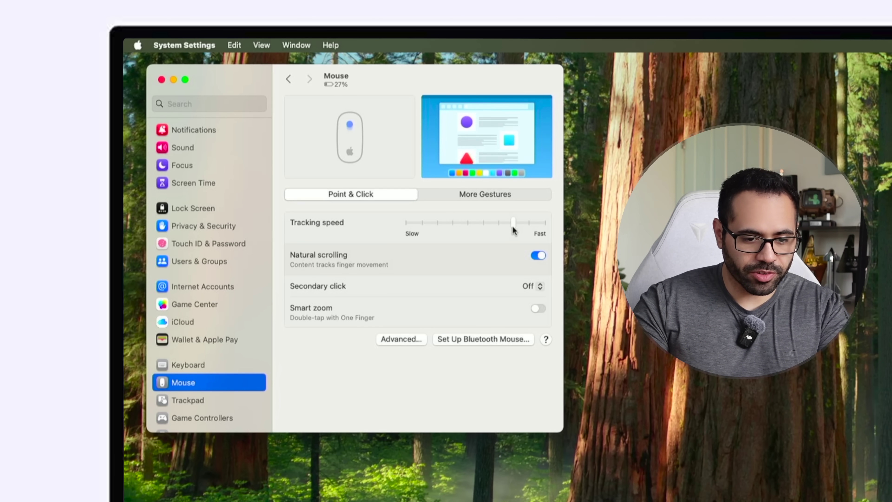
pyautogui.click(525, 284)
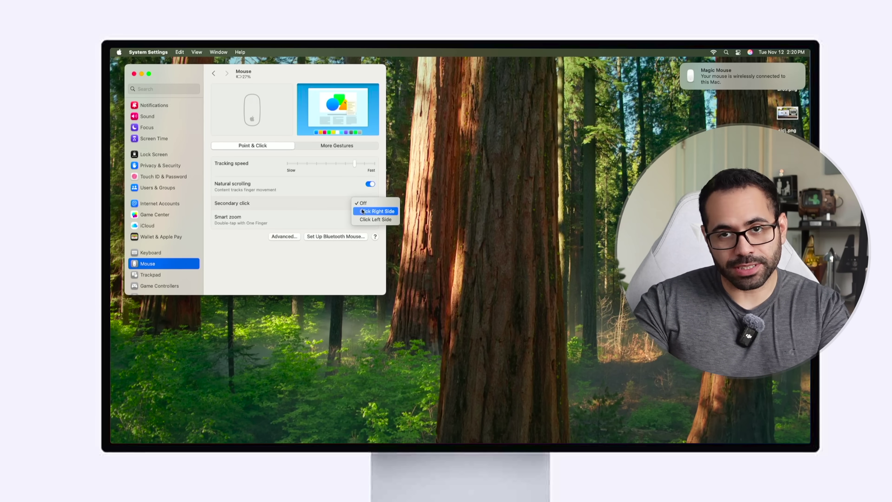
pyautogui.click(526, 299)
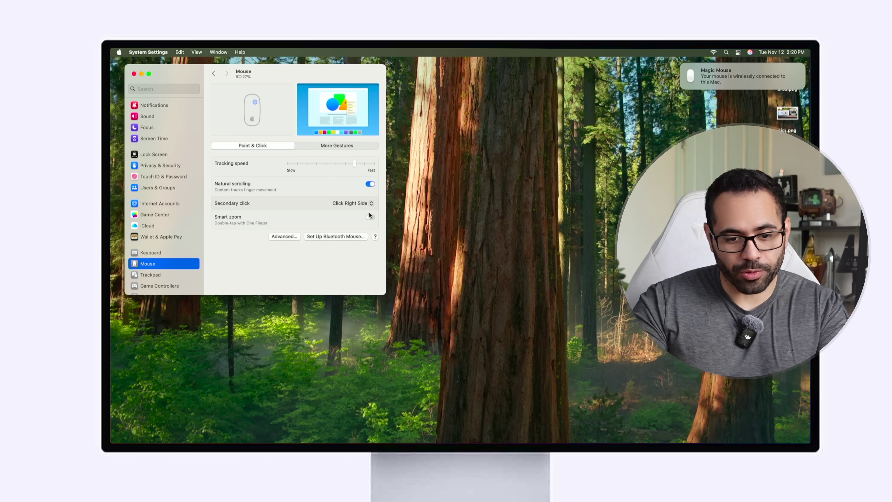
pyautogui.rightClick(782, 196)
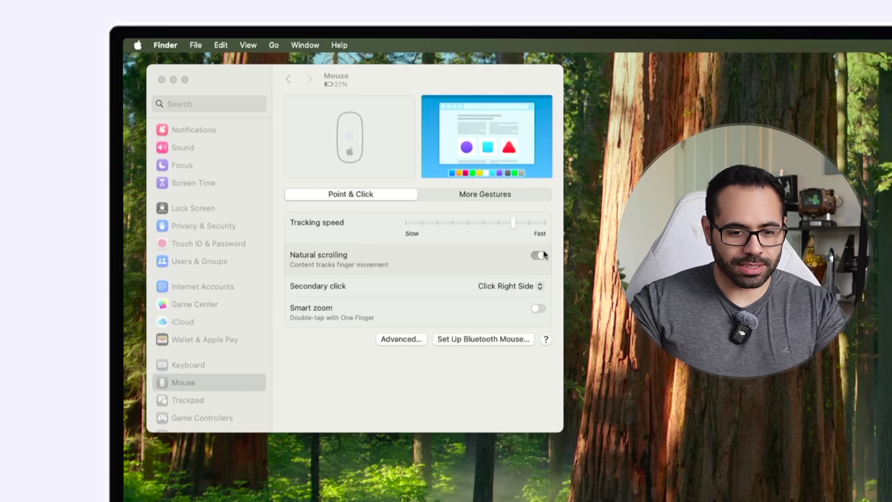
# Step: Turn off natural scrolling for the mouse
pyautogui.click(537, 256)
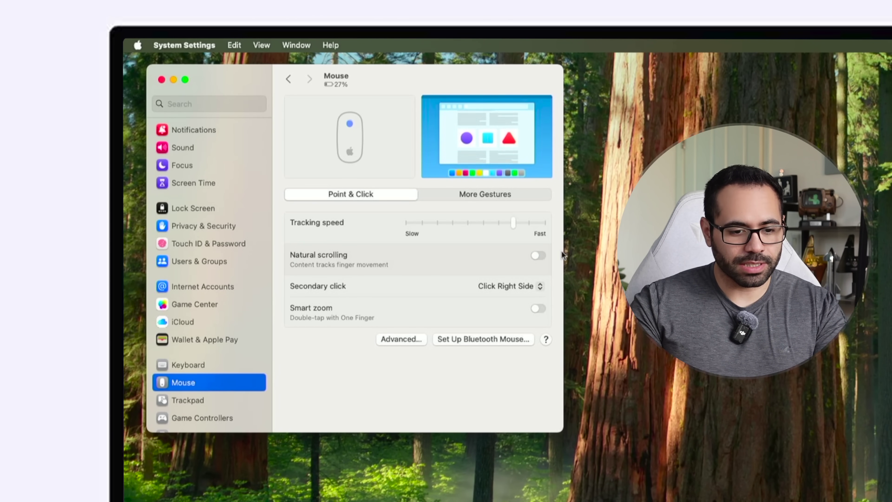
pyautogui.scroll(5, 270, 318)
pyautogui.scroll(-6, 270, 318)
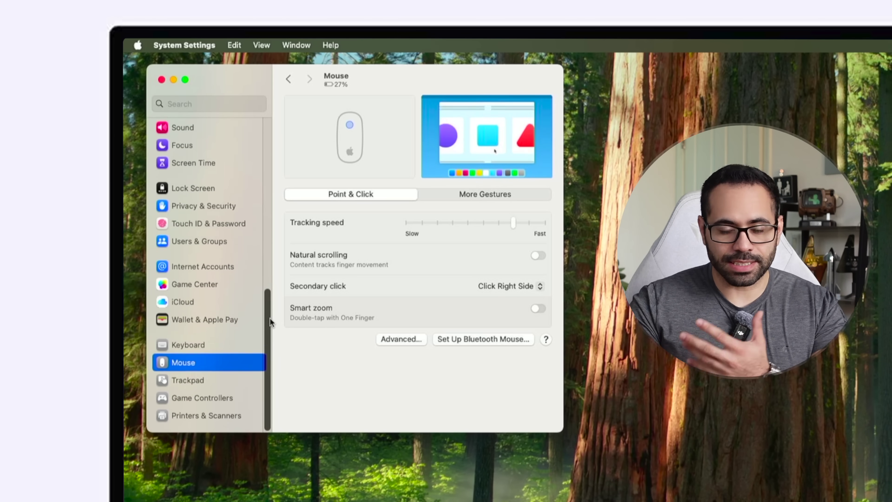
pyautogui.scroll(10, 269, 318)
pyautogui.scroll(5, 270, 319)
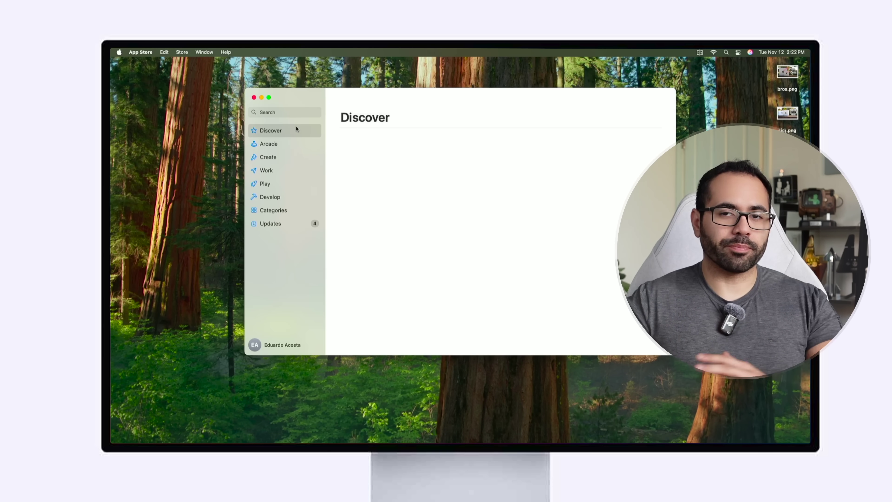
# Step: Search the App Store for 'tomb raider', view Feral Interactive's games, then close it
pyautogui.click(293, 113)
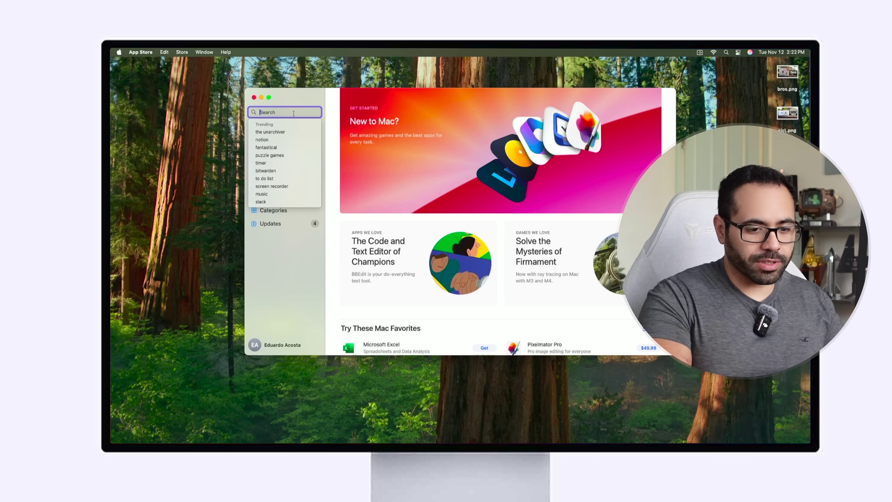
pyautogui.write('tomb raider')
pyautogui.press('Return')
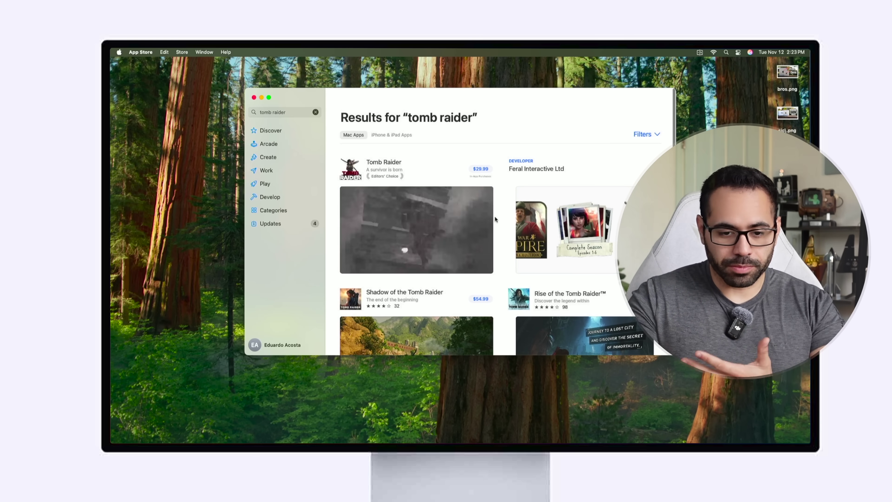
pyautogui.scroll(-2, 495, 219)
pyautogui.scroll(-2, 496, 219)
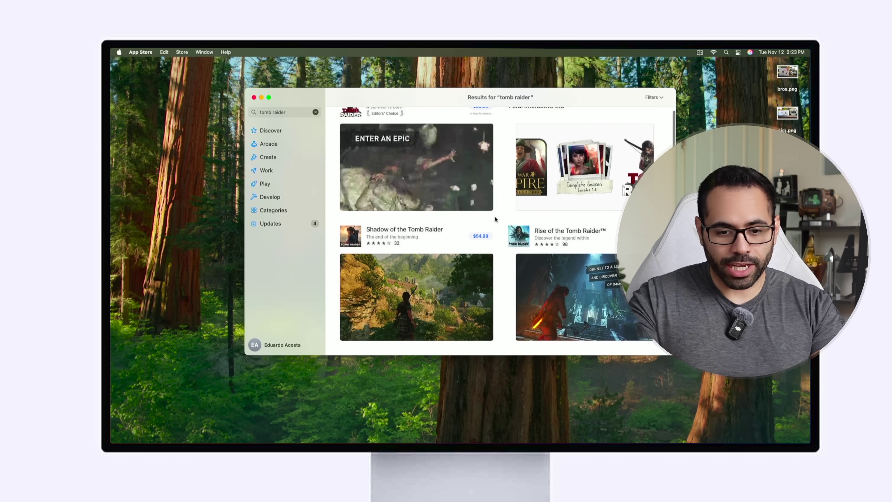
pyautogui.click(543, 175)
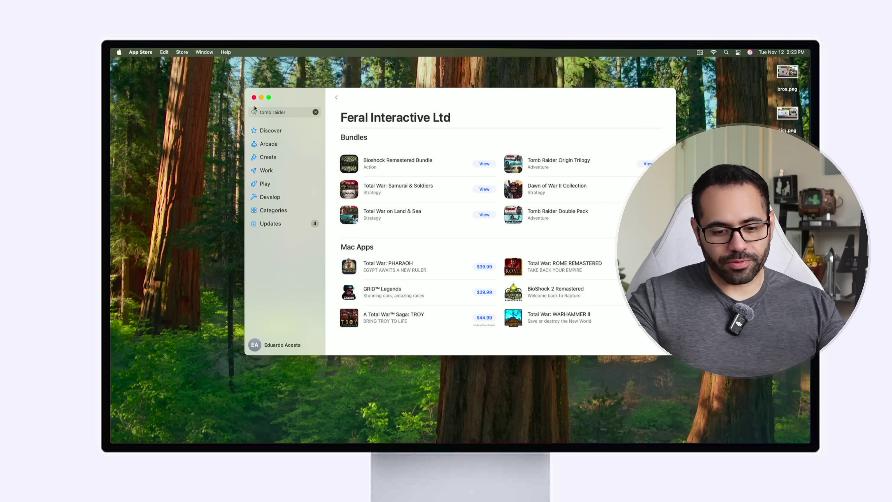
pyautogui.click(254, 98)
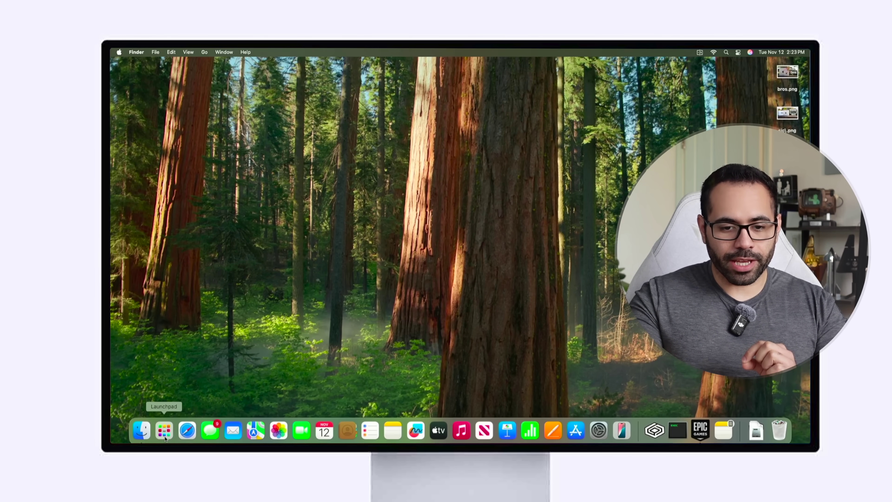
# Step: Start Steam from page 2 of Launchpad
pyautogui.click(163, 436)
pyautogui.scroll(-2, 422, 276)
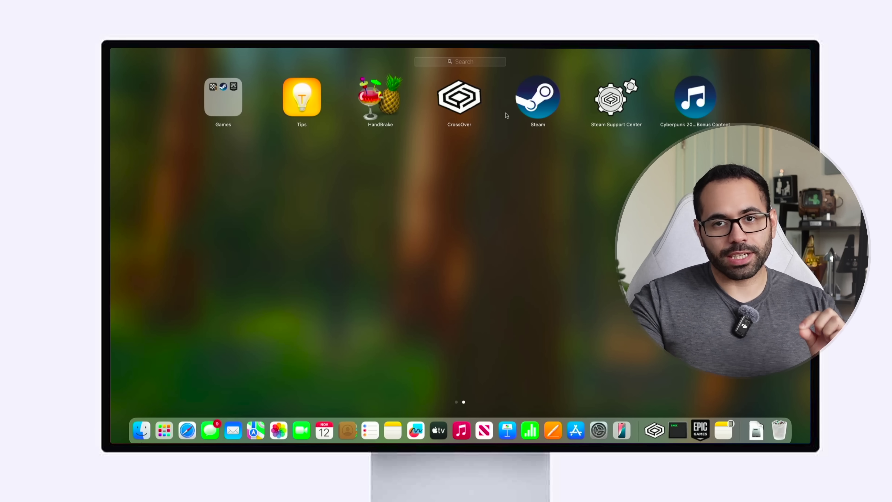
pyautogui.click(532, 87)
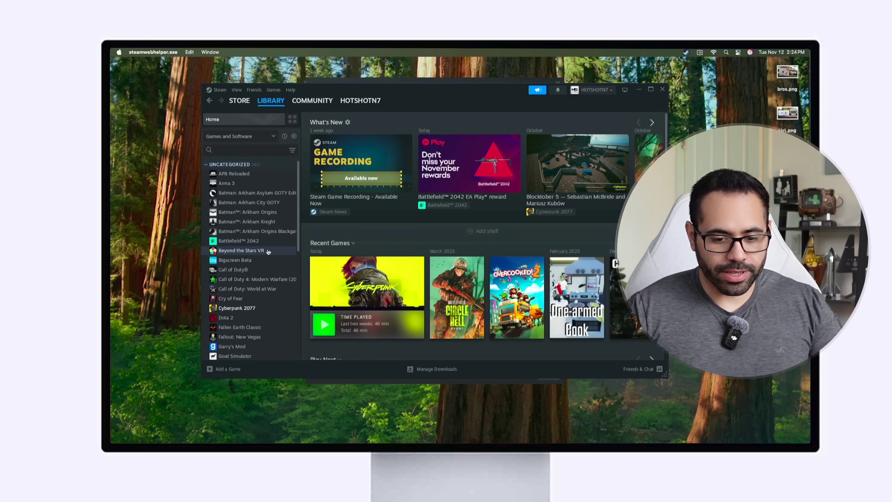
# Step: Bring up CrossOver from the Dock to view the Cyberpunk 2077 bottle's apps
pyautogui.moveTo(604, 438)
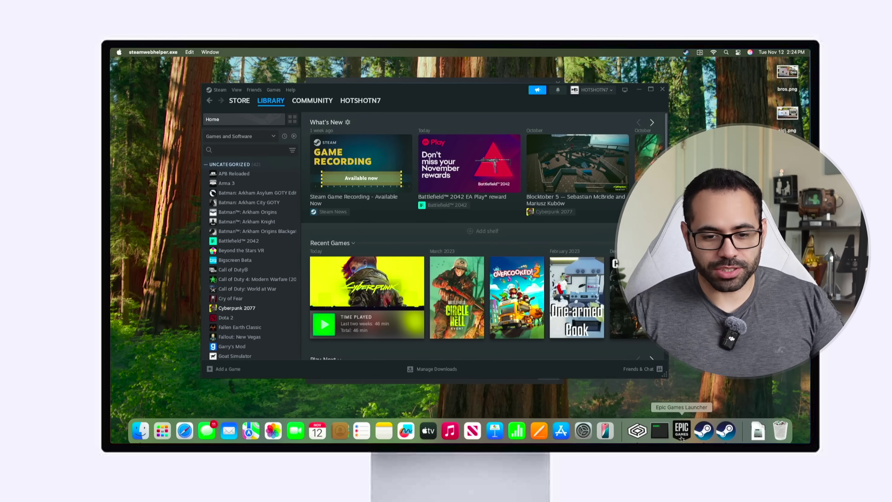
pyautogui.click(640, 436)
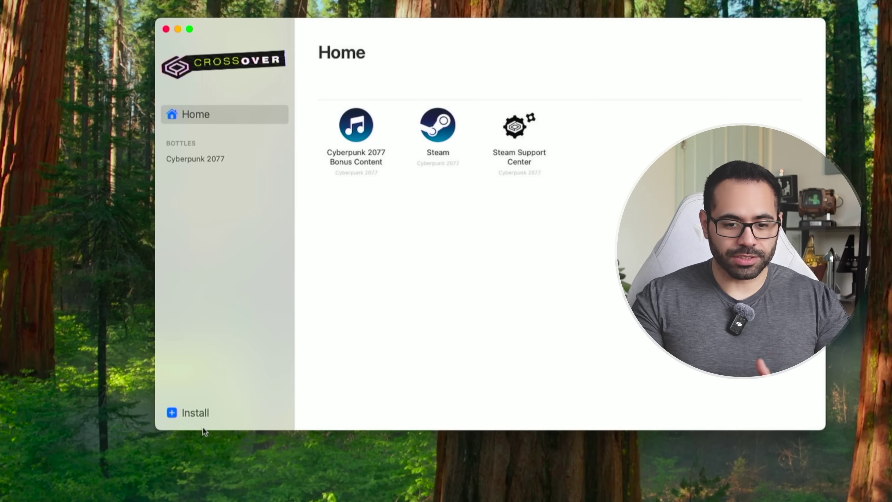
pyautogui.click(188, 415)
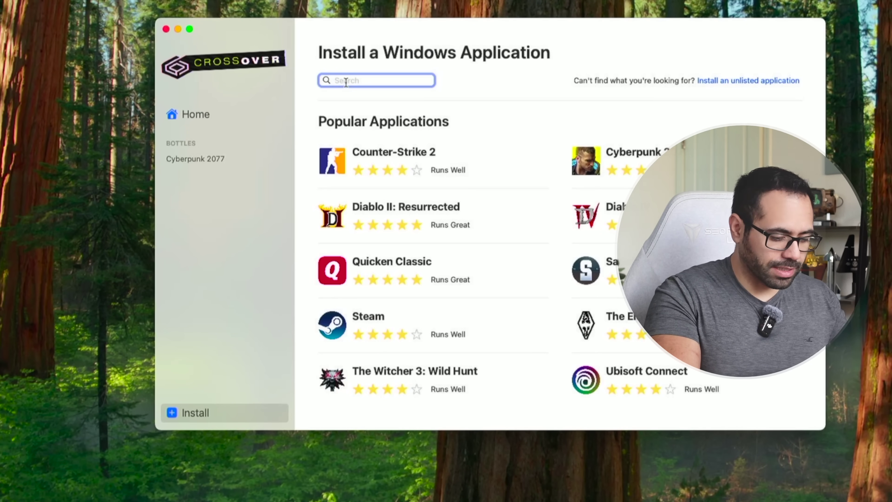
pyautogui.write('ass')
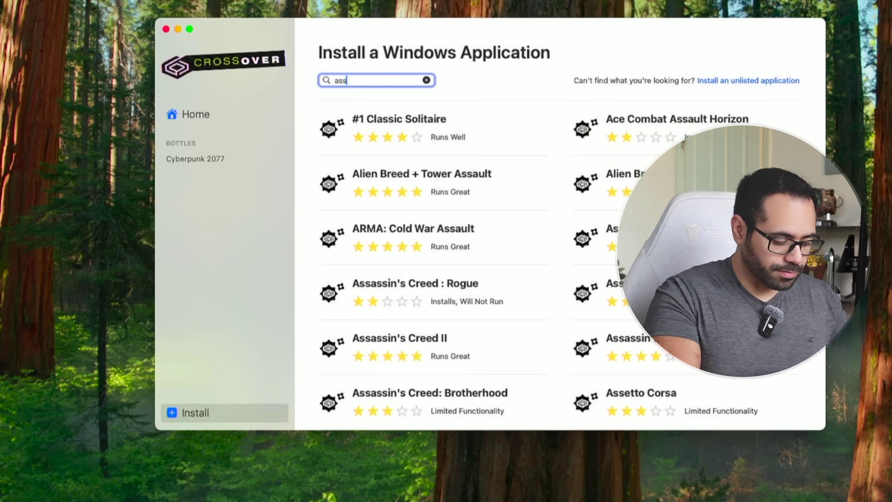
pyautogui.write('assin')
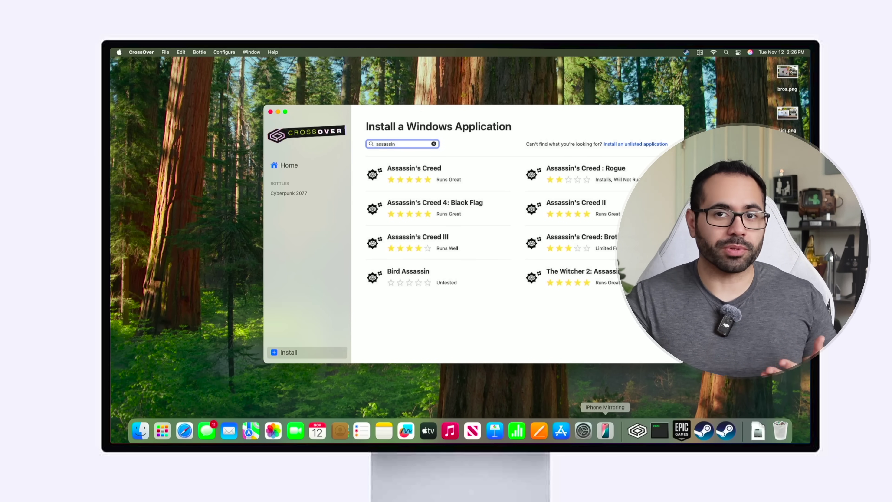
pyautogui.click(434, 144)
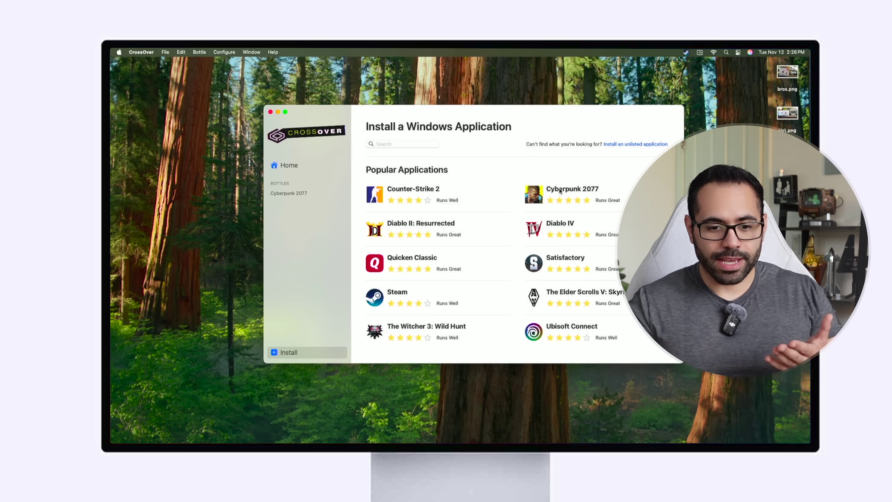
pyautogui.click(560, 192)
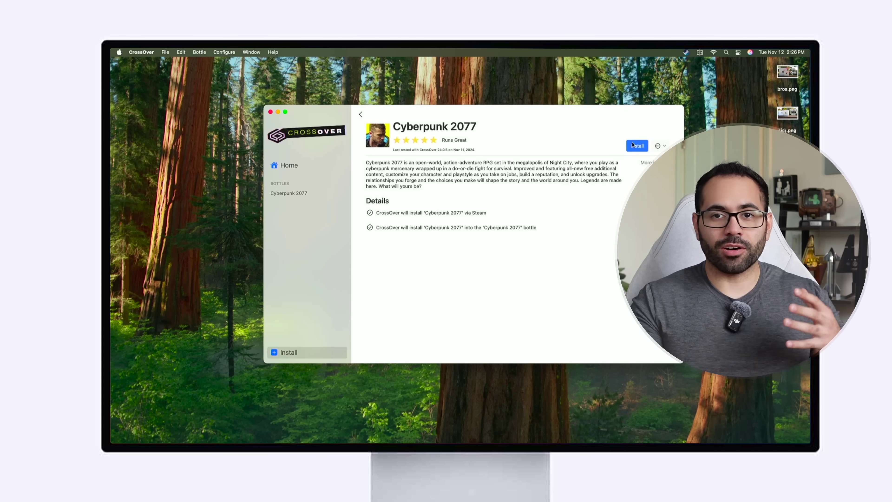
pyautogui.click(289, 167)
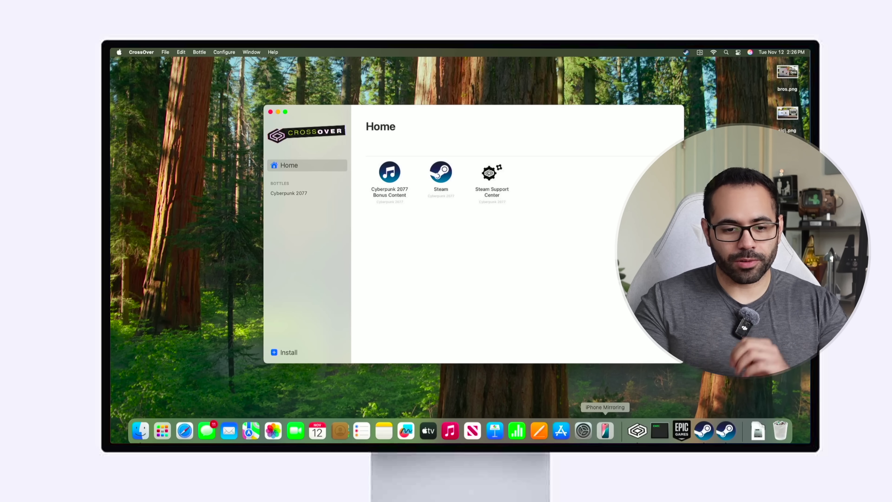
pyautogui.moveTo(703, 431)
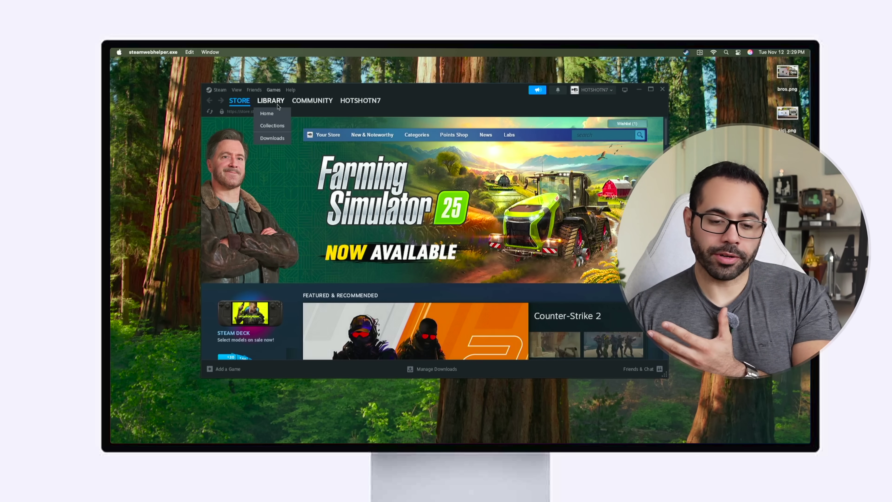
# Step: View Cyberpunk 2077's controller settings in the Steam Library, browse layouts, then close them
pyautogui.click(279, 105)
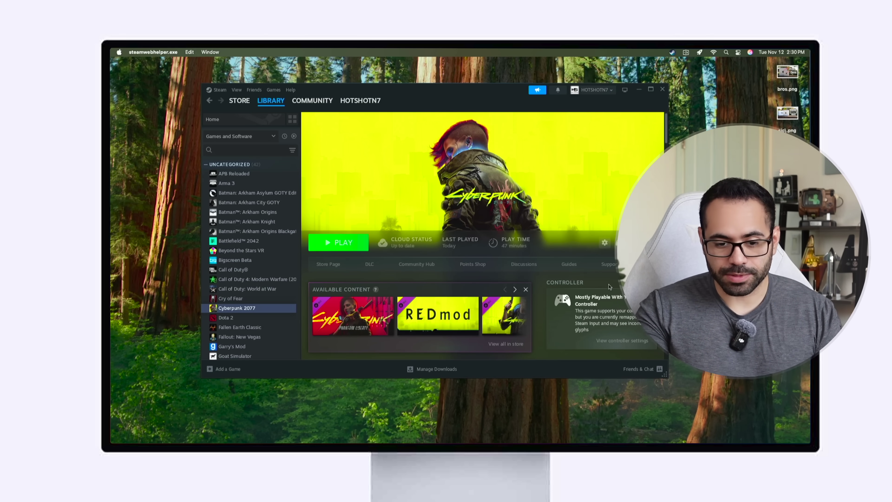
pyautogui.click(620, 341)
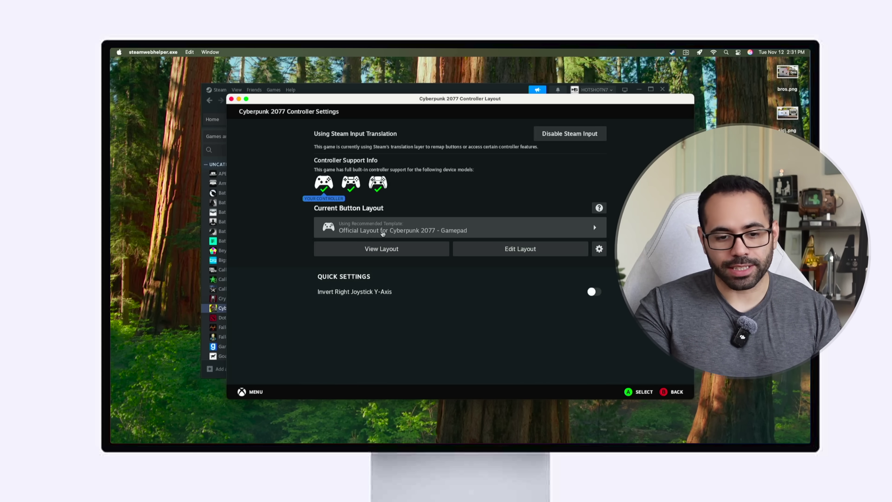
pyautogui.click(390, 231)
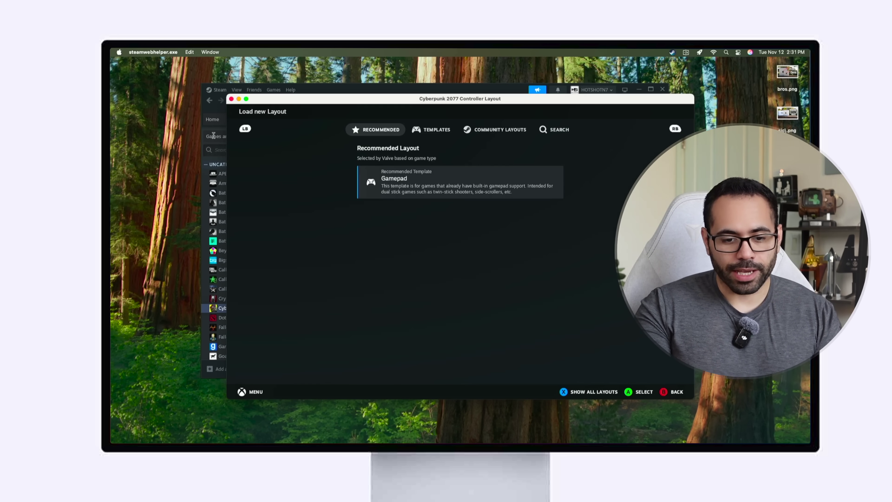
pyautogui.click(231, 98)
pyautogui.moveTo(539, 430)
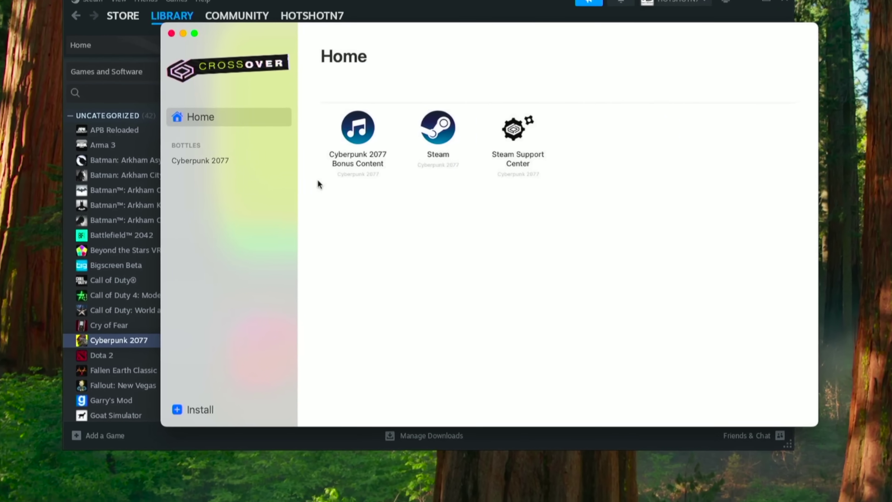
# Step: Inspect the Cyberpunk 2077 bottle's Game Controllers panel to confirm the Xbox Wireless Controller is listed
pyautogui.click(288, 193)
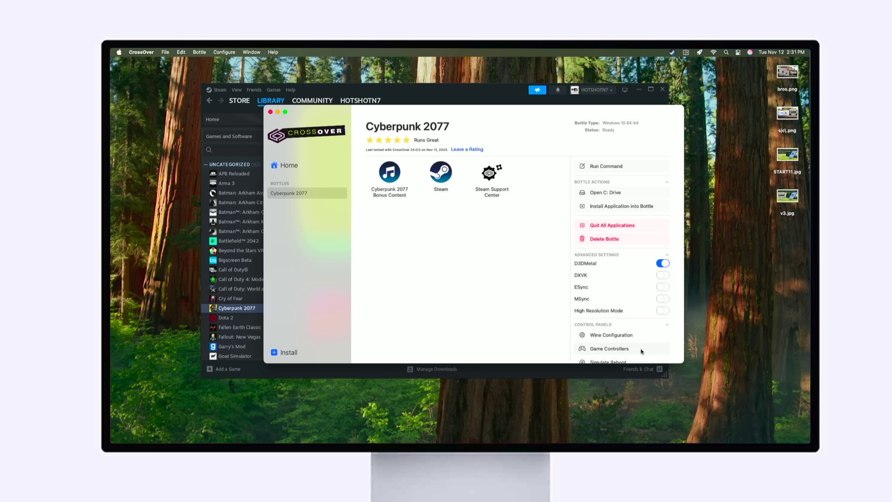
pyautogui.click(618, 335)
pyautogui.click(214, 226)
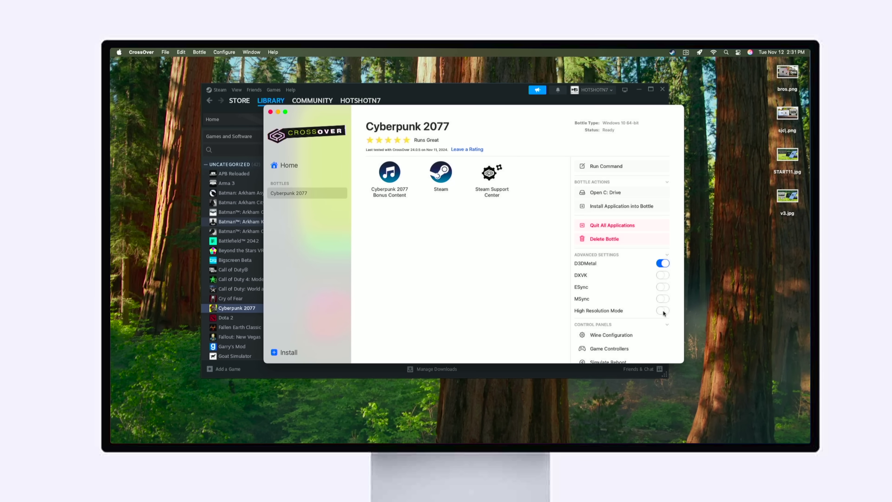
pyautogui.click(610, 349)
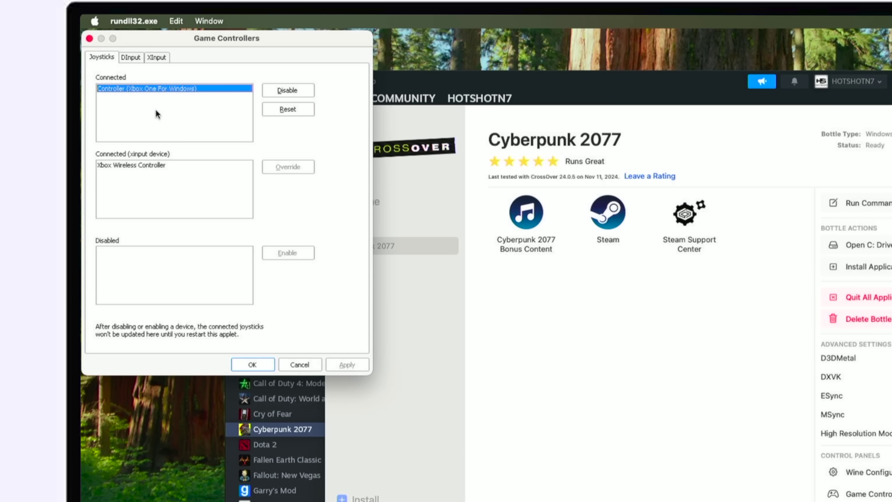
pyautogui.click(155, 166)
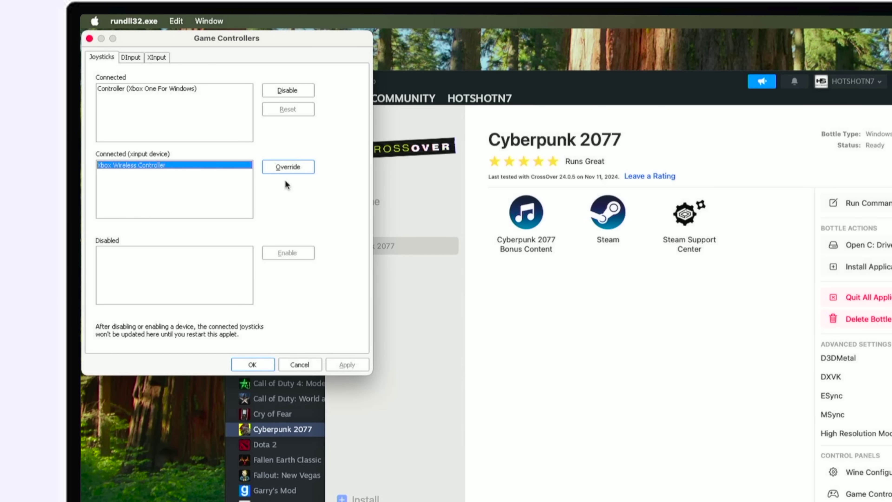
pyautogui.click(157, 97)
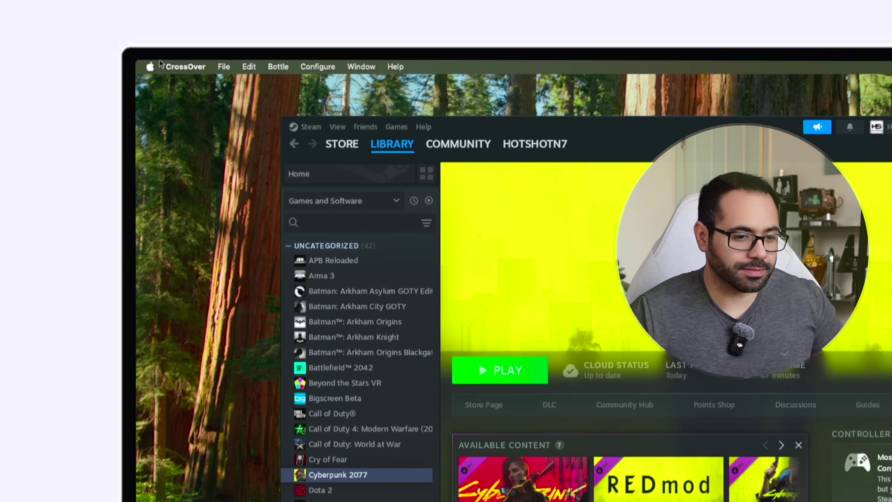
# Step: Search System Settings for 'input' and show Input Monitoring with CrossOver and Steam allowed
pyautogui.click(121, 51)
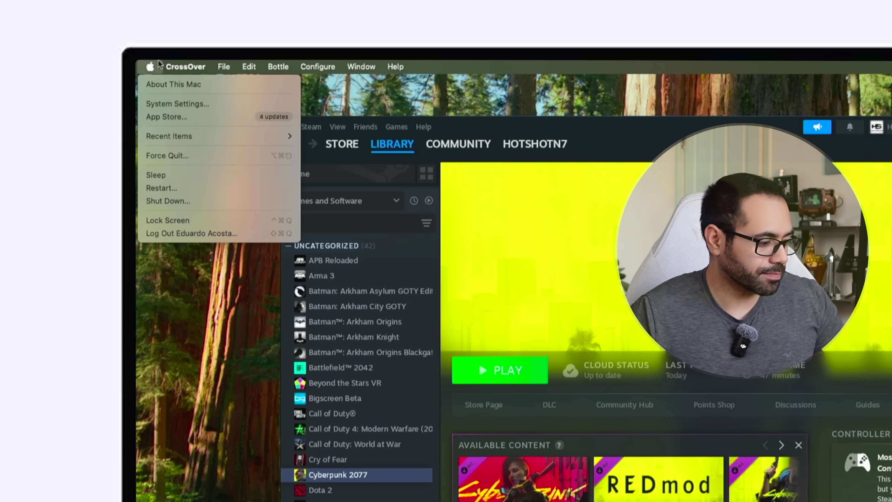
pyautogui.click(174, 104)
pyautogui.write('input')
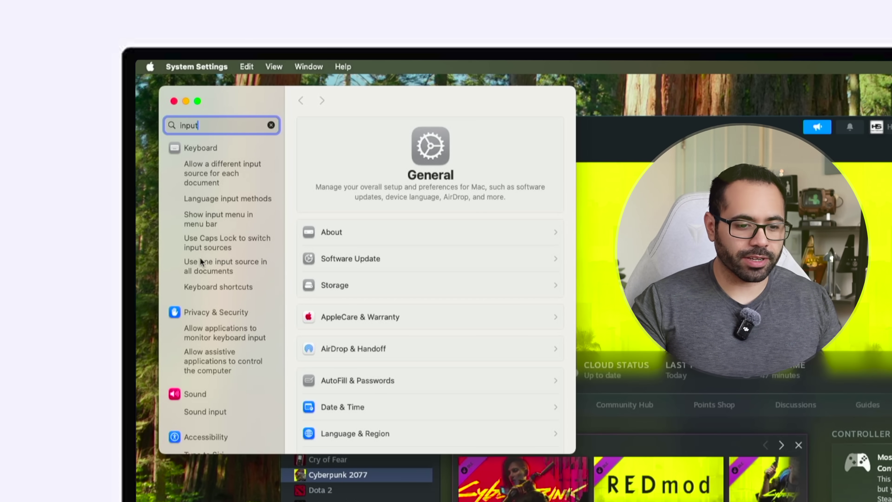
pyautogui.click(207, 330)
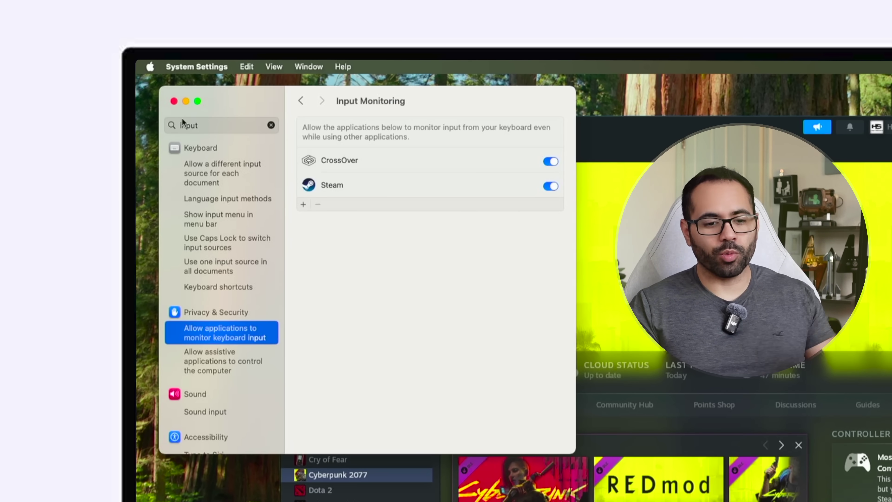
# Step: Close System Settings and start Cyberpunk 2077 with the PLAY button on its Steam library page
pyautogui.click(173, 101)
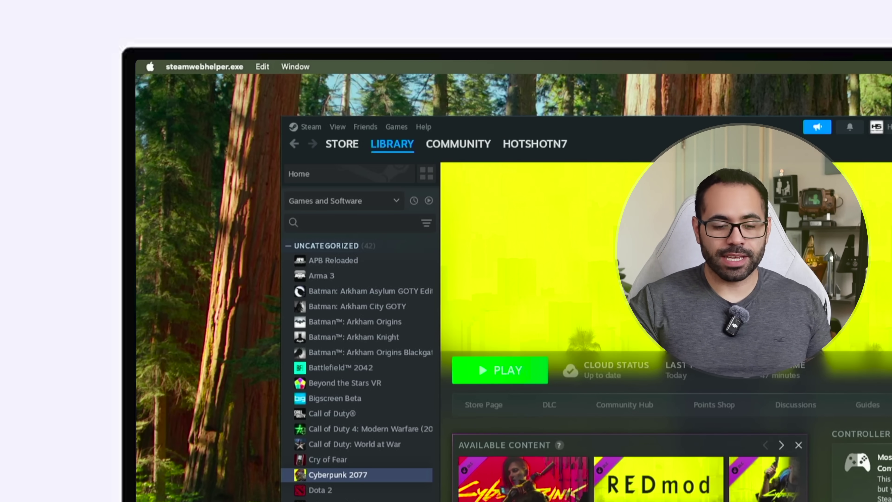
pyautogui.click(506, 379)
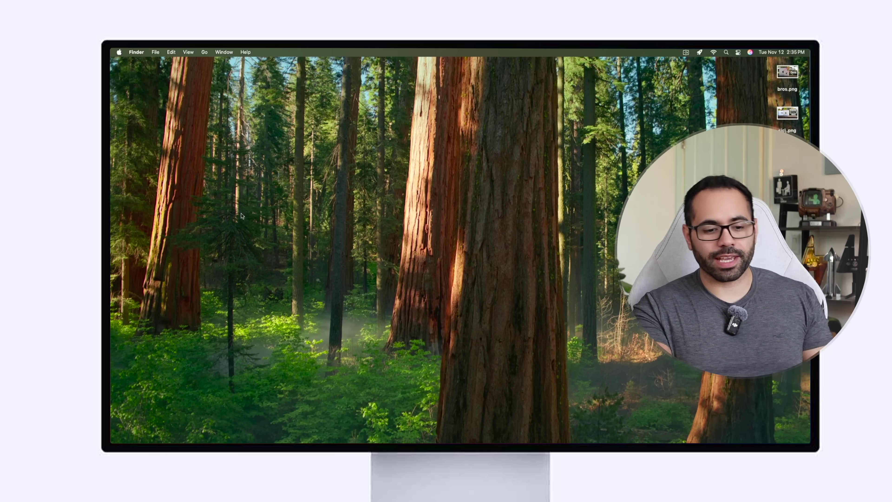
pyautogui.moveTo(210, 431)
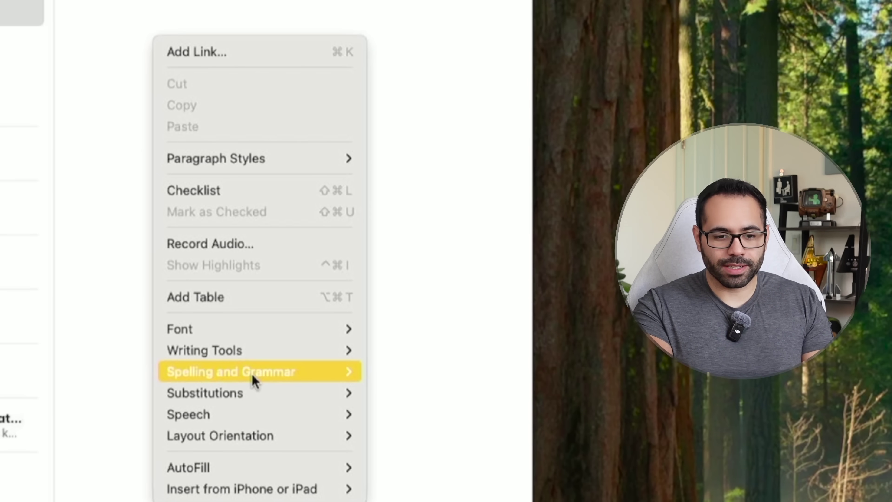
# Step: Scan a page with the paired iPhone into the note using Insert from iPhone or iPad > Scan Documents
pyautogui.moveTo(257, 376)
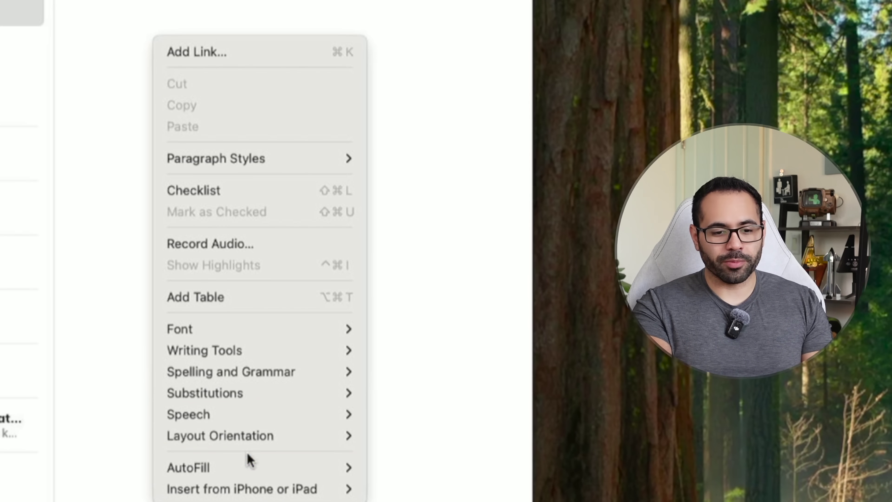
pyautogui.moveTo(244, 490)
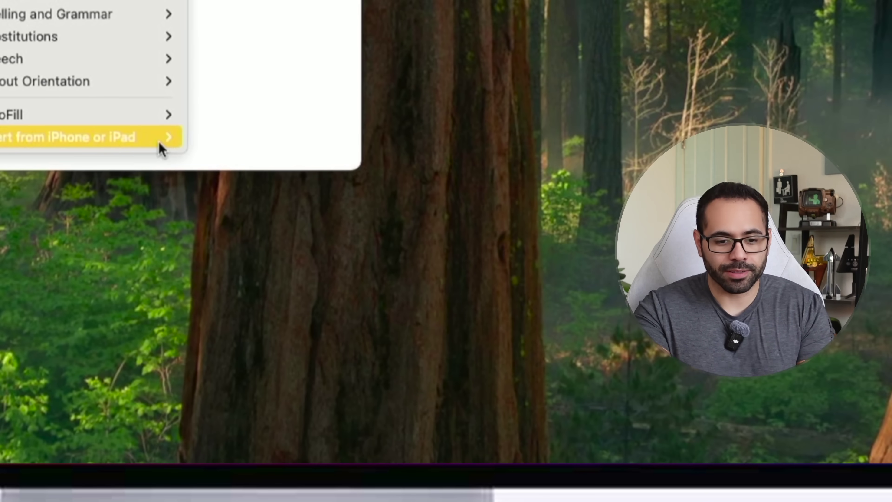
pyautogui.moveTo(299, 492)
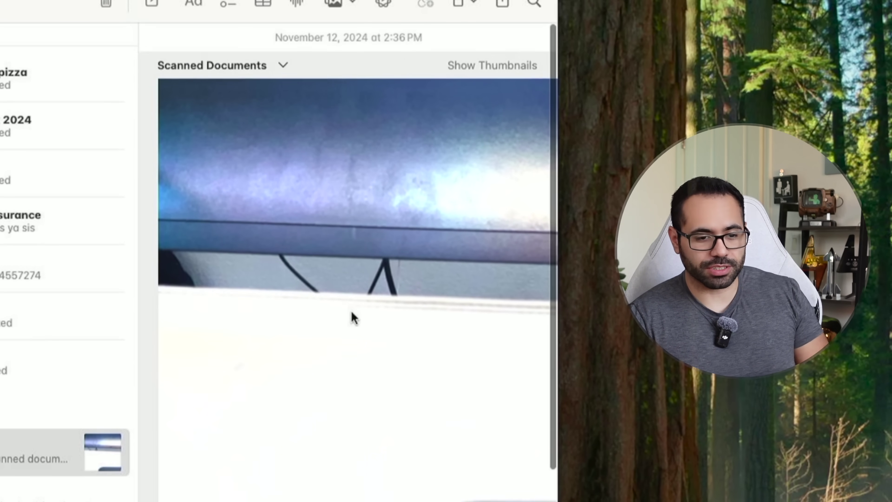
pyautogui.scroll(-3, 352, 313)
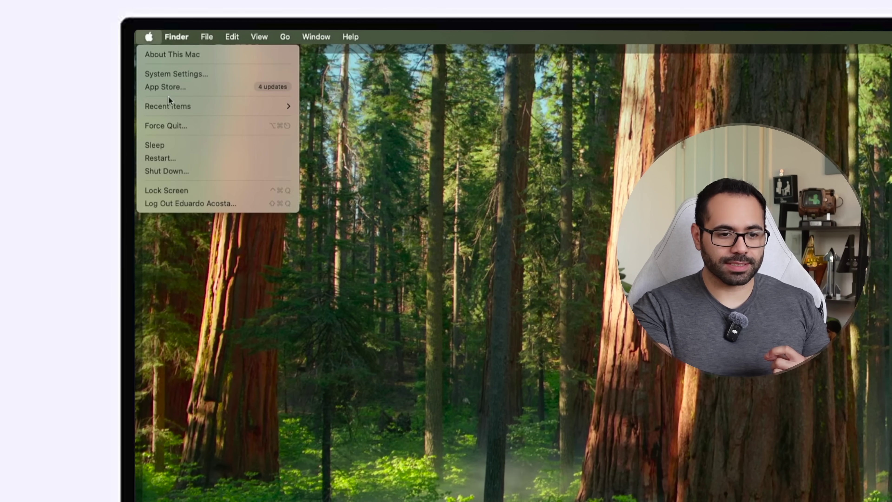
# Step: Bring up the Text Replacements list in System Settings' Keyboard settings
pyautogui.click(167, 75)
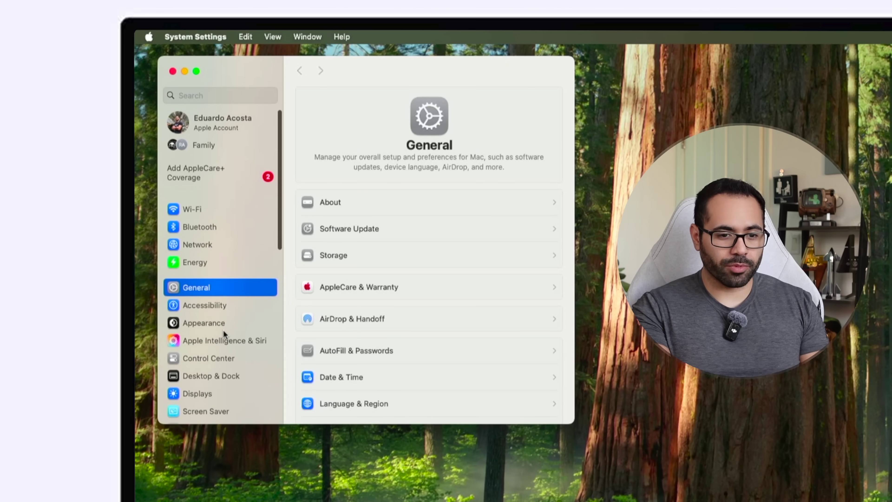
pyautogui.scroll(-10, 223, 330)
pyautogui.click(223, 338)
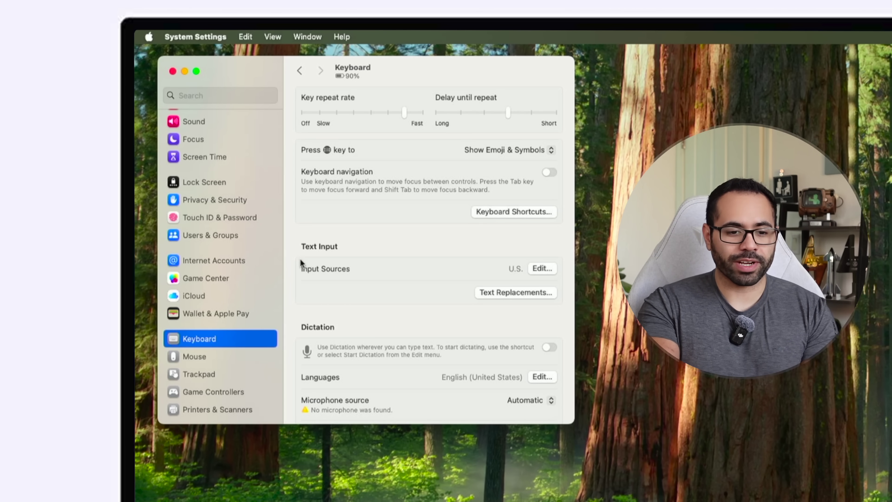
pyautogui.click(504, 295)
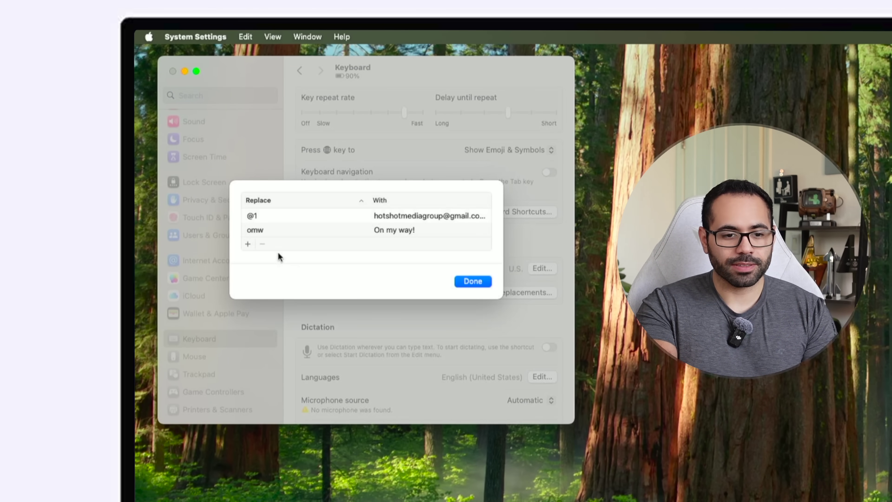
# Step: Delete the old @1 entry and add a new @1 shortcut expanding to the pasted e-mail address
pyautogui.click(389, 215)
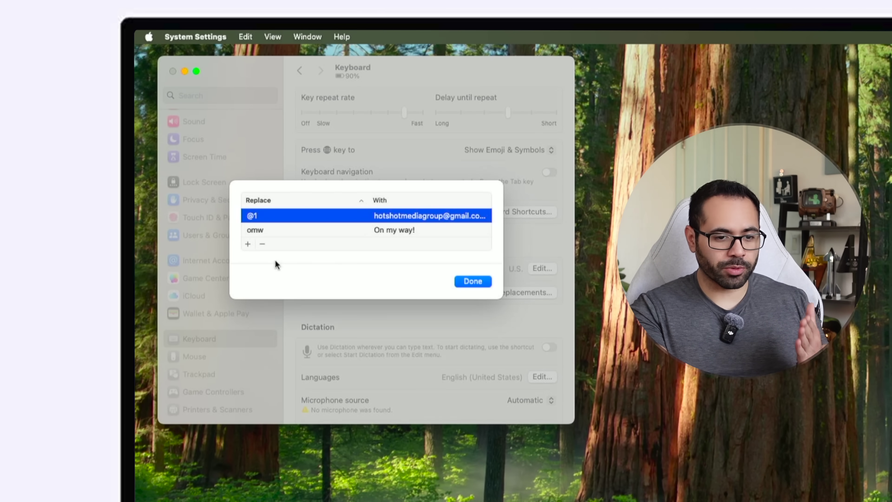
pyautogui.click(265, 248)
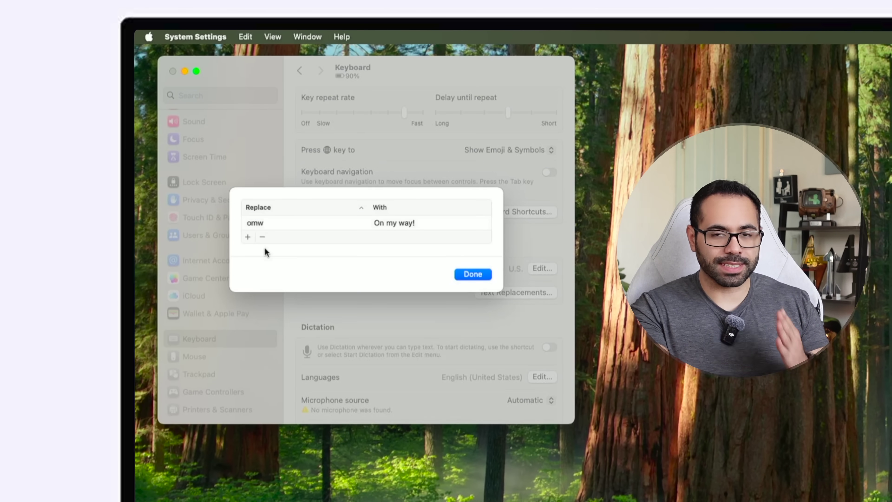
pyautogui.click(247, 237)
pyautogui.press('super+v')
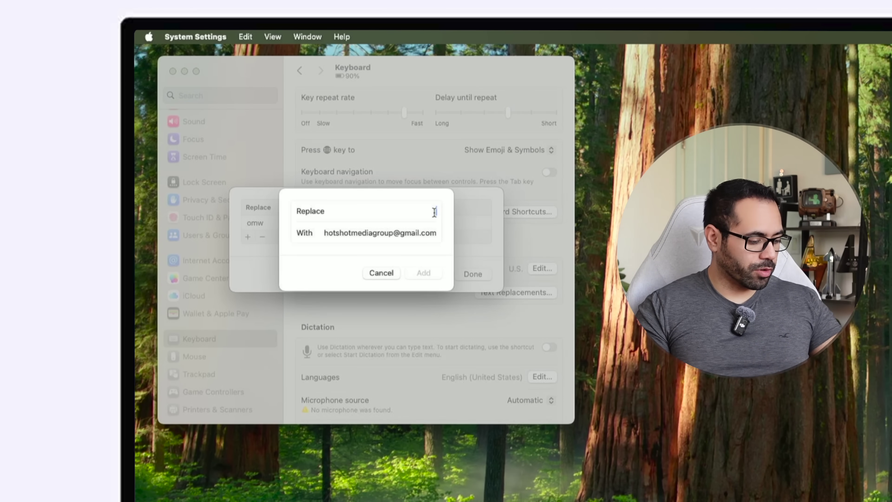
pyautogui.write('@')
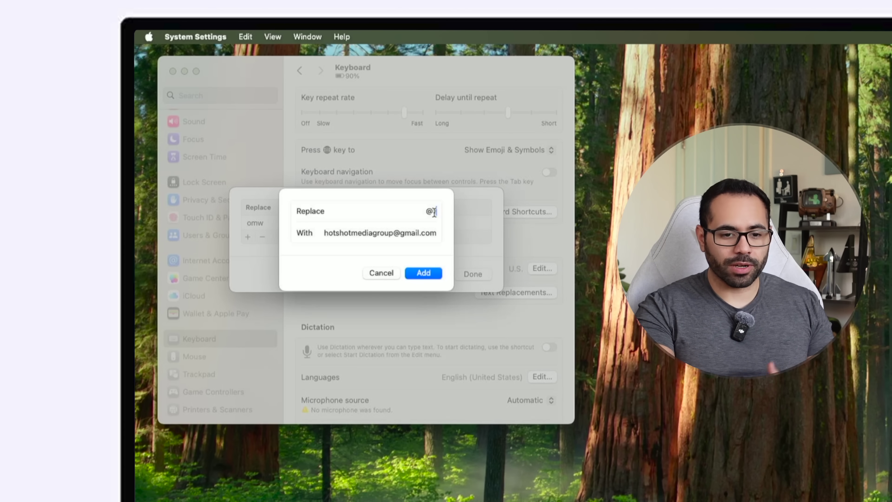
pyautogui.press('BackSpace')
pyautogui.click(427, 275)
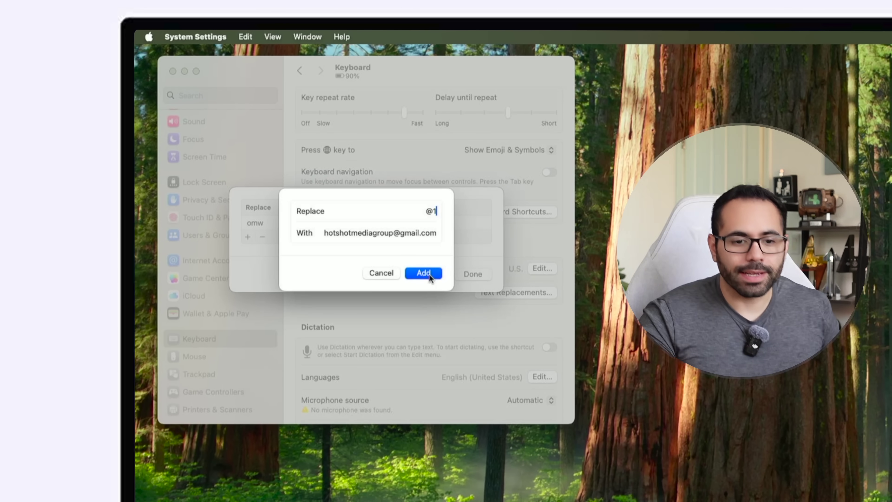
pyautogui.click(471, 281)
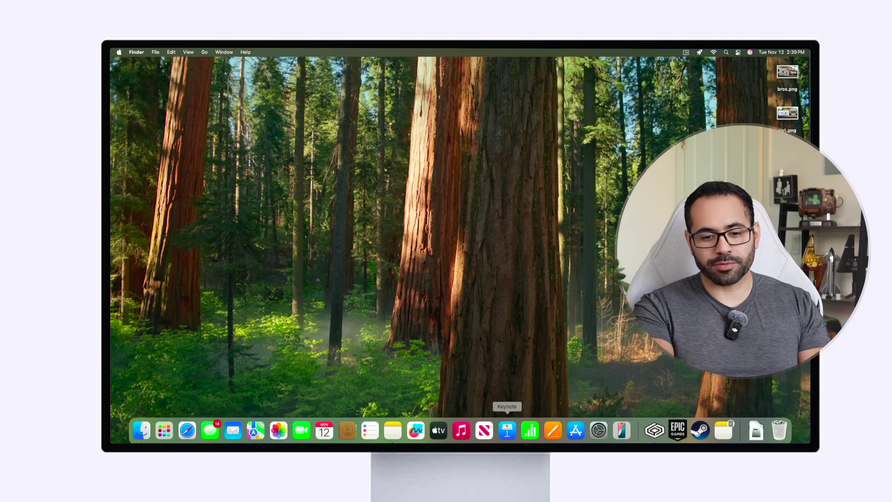
# Step: Launch iPhone Mirroring, continue past the welcome screen, allow iPhone notifications and finish setup
pyautogui.click(623, 436)
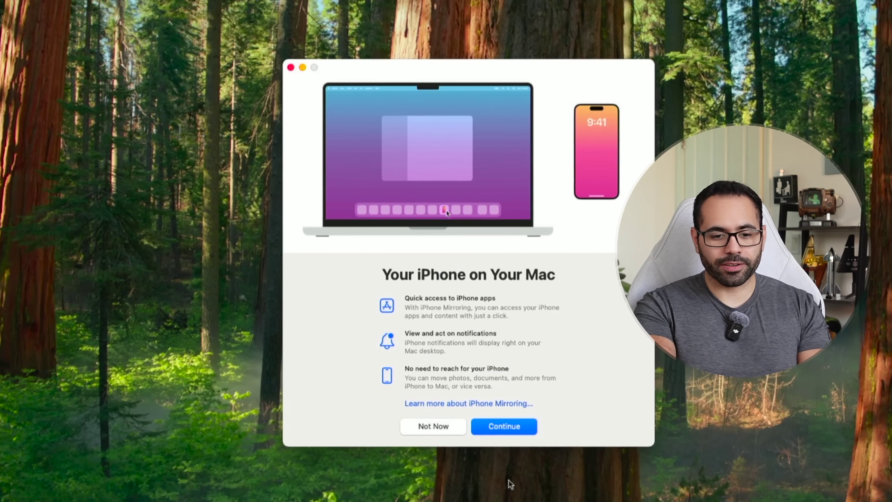
pyautogui.click(499, 425)
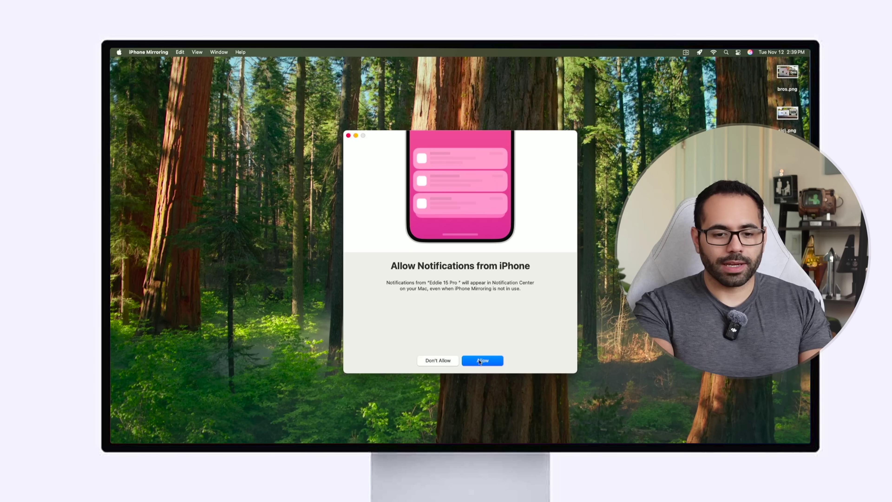
pyautogui.click(484, 386)
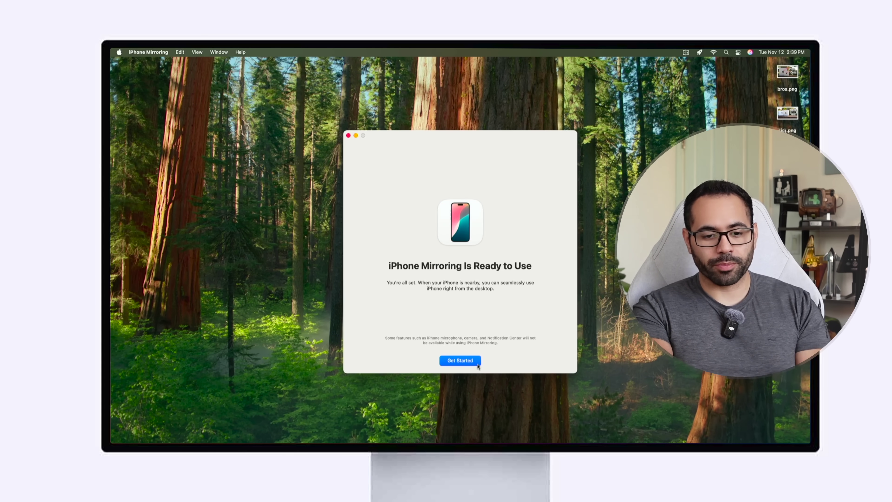
pyautogui.click(477, 364)
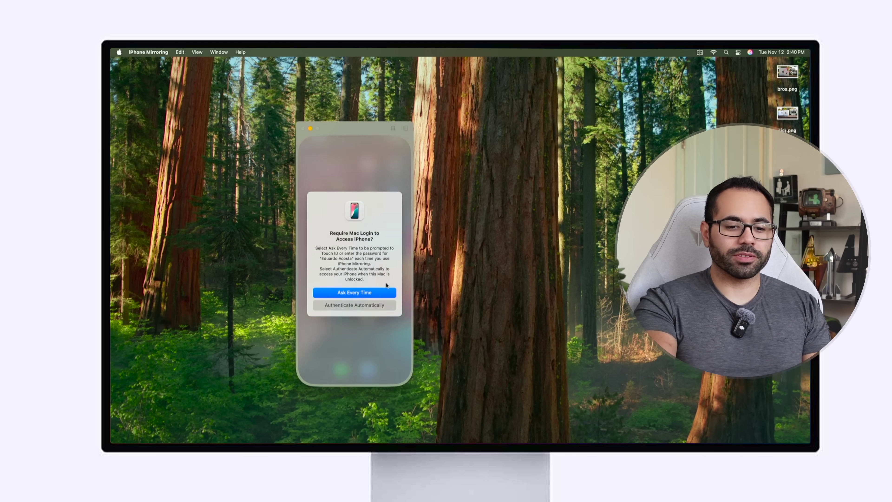
# Step: Choose Ask Every Time so iPhone Mirroring requires Mac login on each access
pyautogui.click(368, 298)
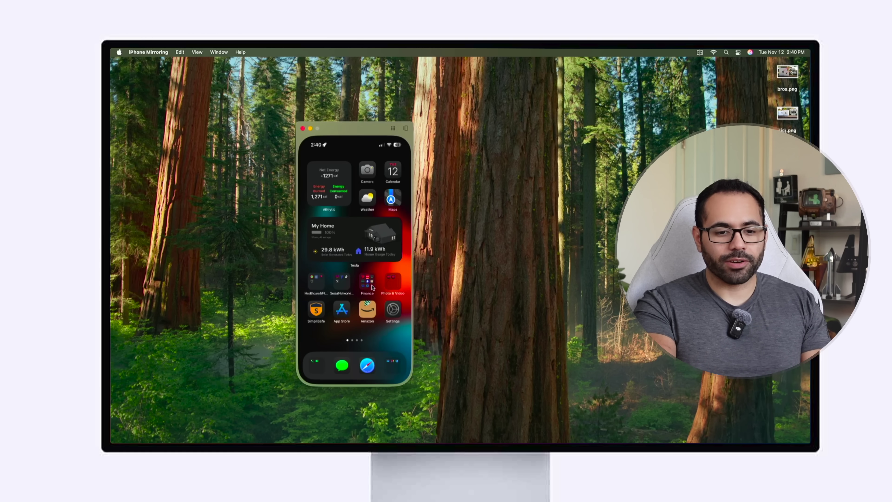
pyautogui.hscroll(-3, 371, 291)
pyautogui.hscroll(3, 373, 287)
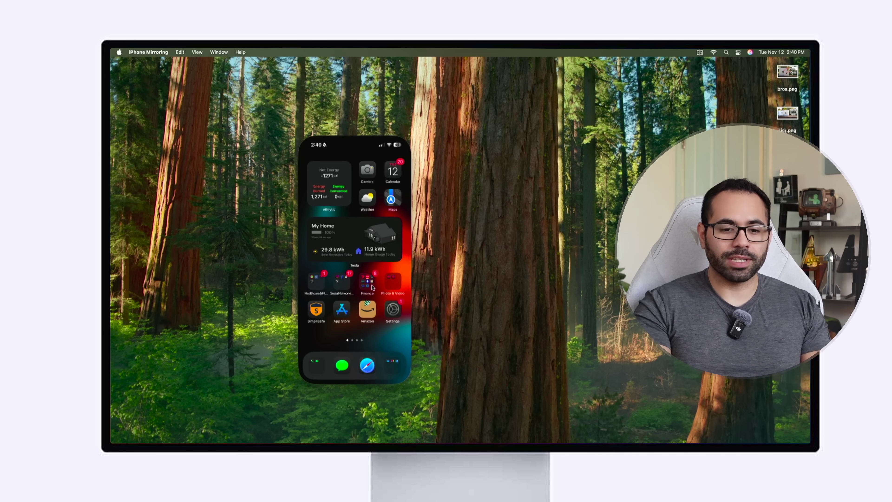
pyautogui.moveTo(394, 130)
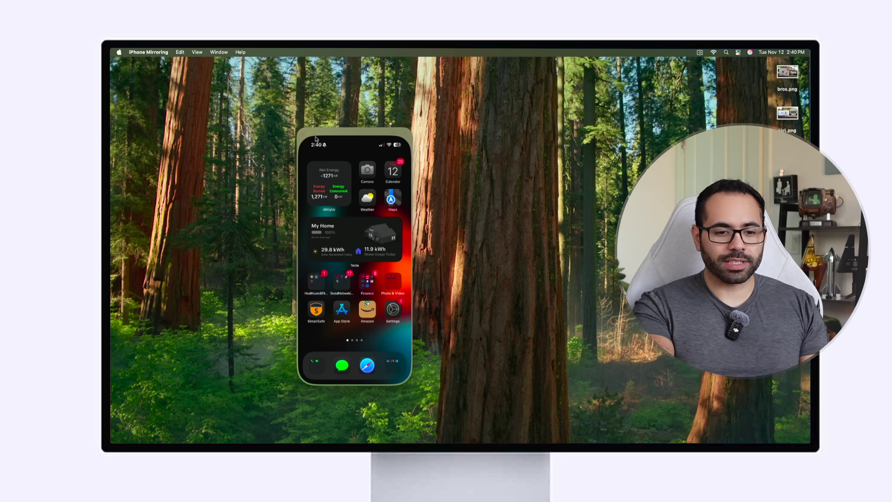
# Step: Close iPhone Mirroring and show the iPhone pop-up under Widgets in Desktop & Dock settings
pyautogui.click(302, 129)
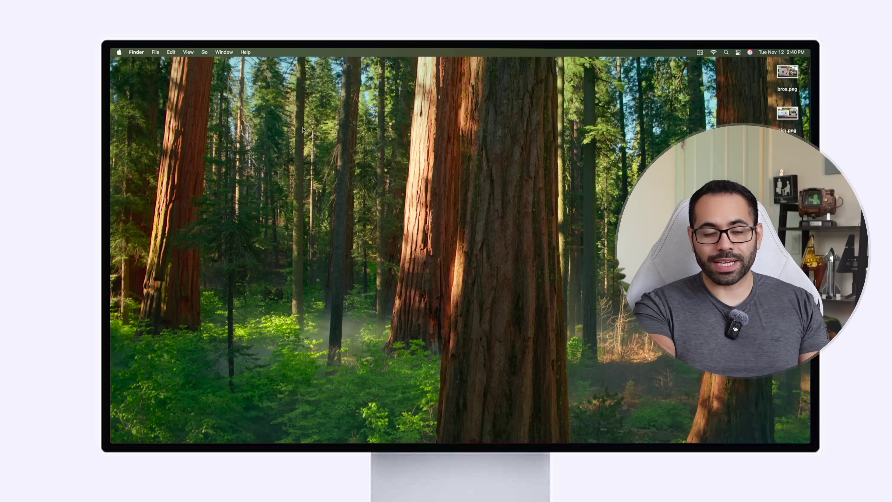
pyautogui.click(119, 53)
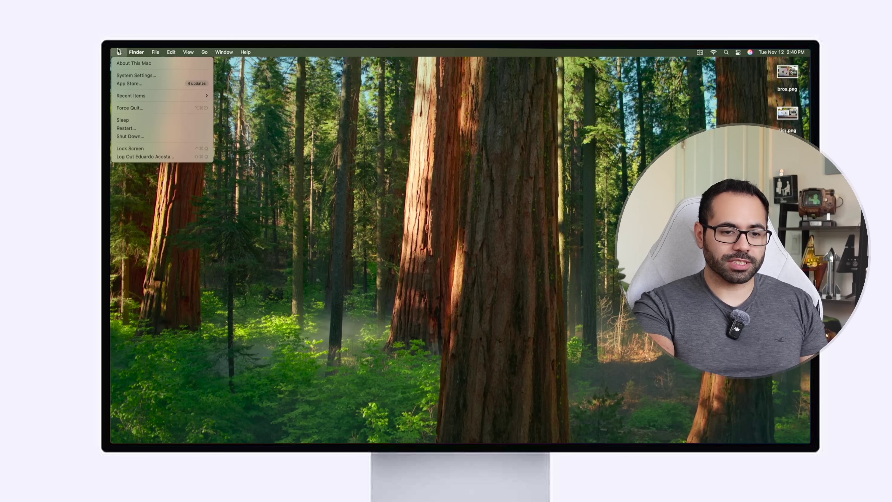
pyautogui.click(131, 75)
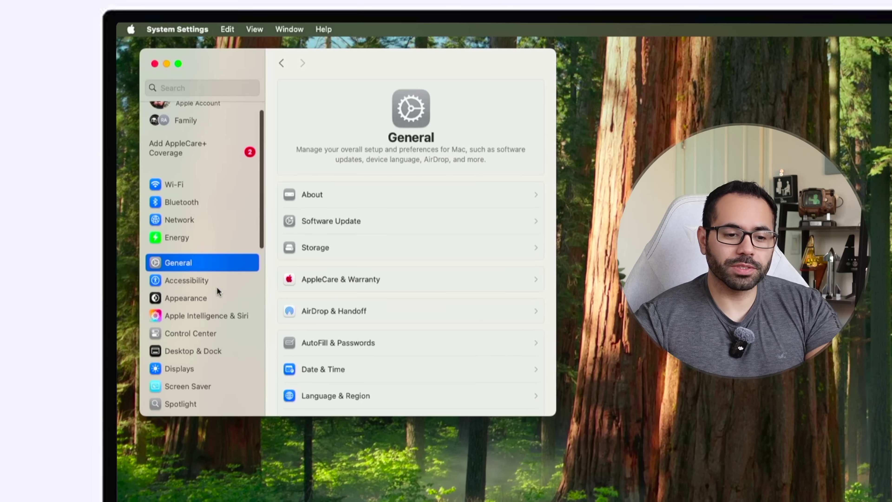
pyautogui.scroll(-2, 179, 222)
pyautogui.scroll(2, 173, 247)
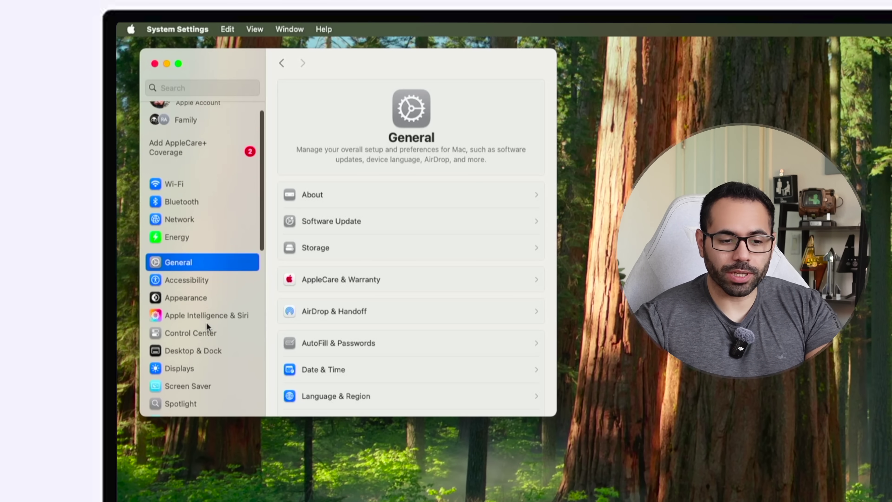
pyautogui.scroll(-2, 208, 326)
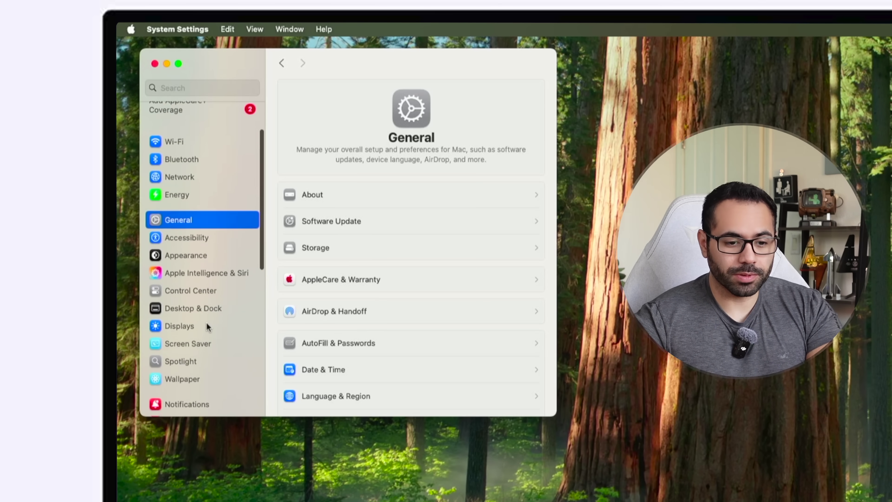
pyautogui.click(201, 309)
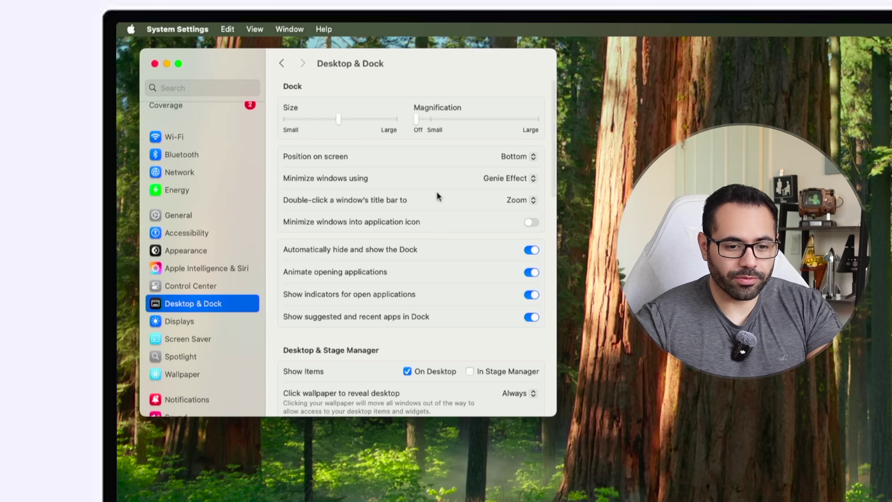
pyautogui.scroll(-5, 437, 196)
pyautogui.scroll(-5, 438, 196)
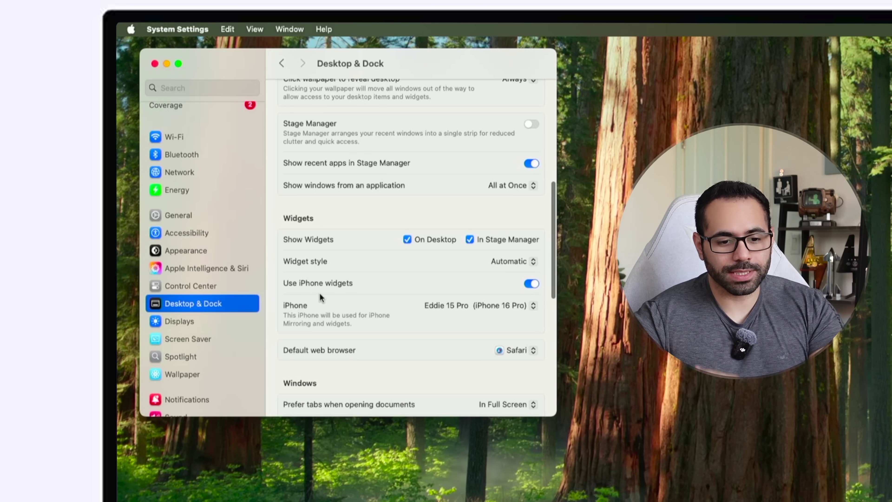
pyautogui.click(518, 309)
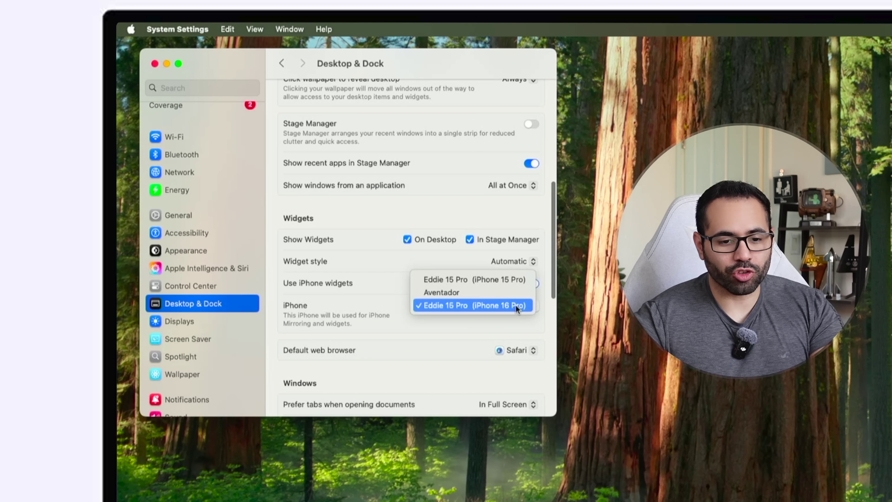